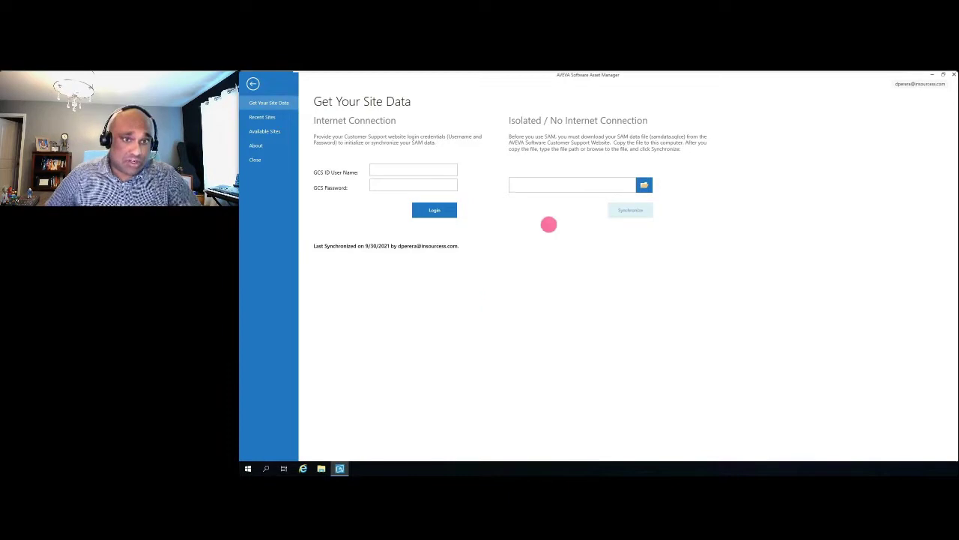
Review the internet login and isolated synchronization options for site data, and return to the site management view.
left_click(416, 170)
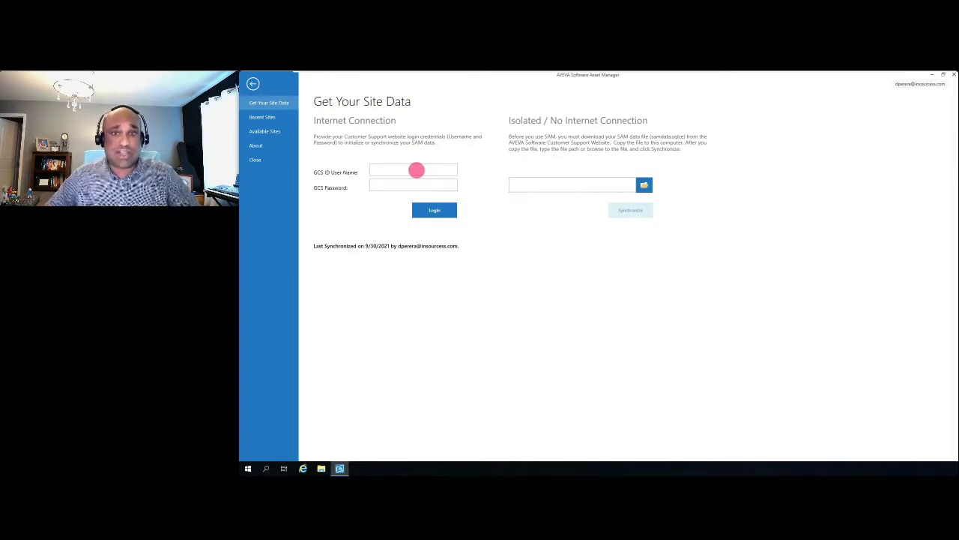
left_click(523, 184)
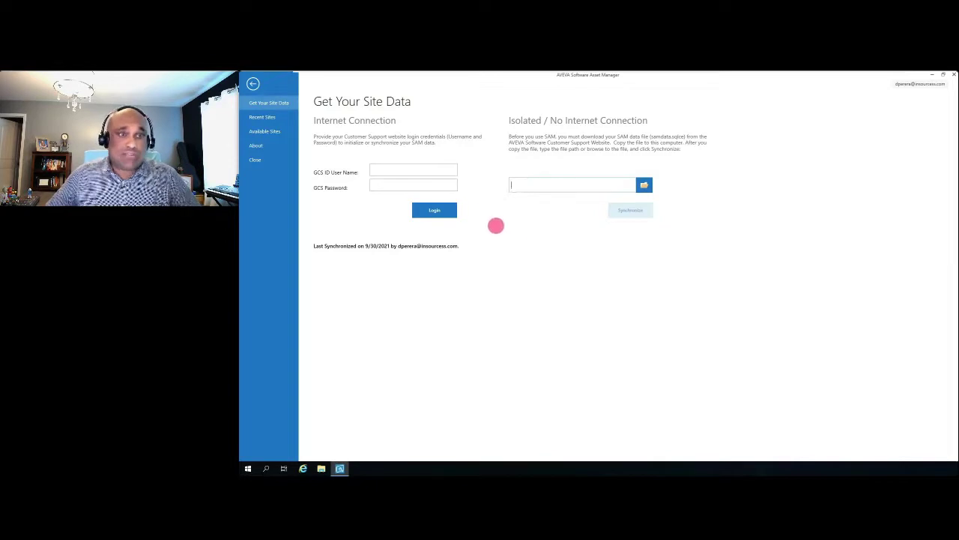
left_click(253, 83)
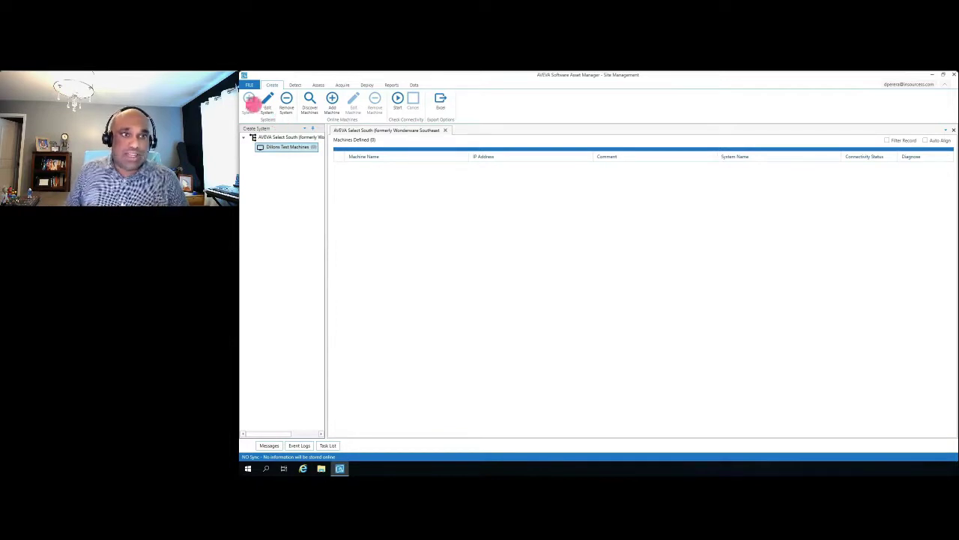
Open machine discovery for the test machines system, using DNS discovery with user name administrator and the account password.
left_click(276, 147)
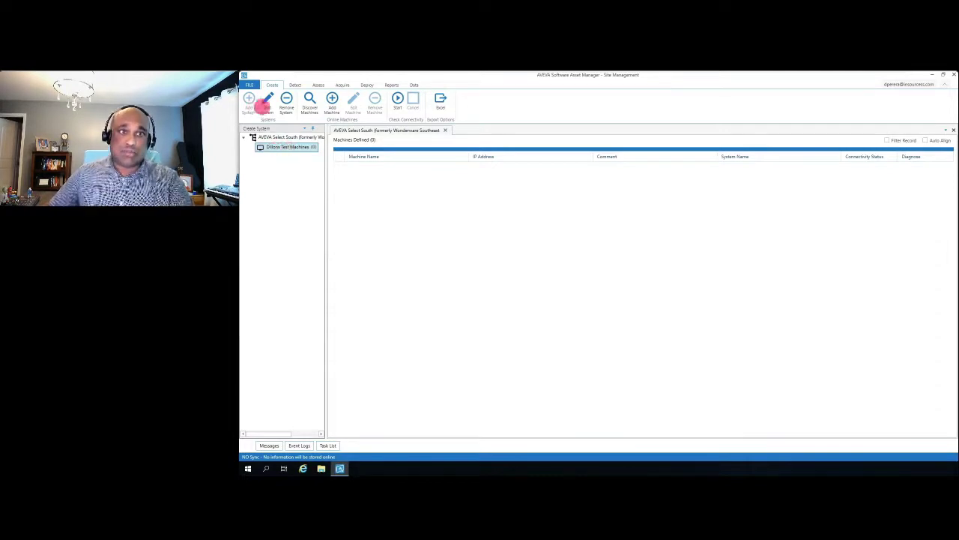
left_click(310, 108)
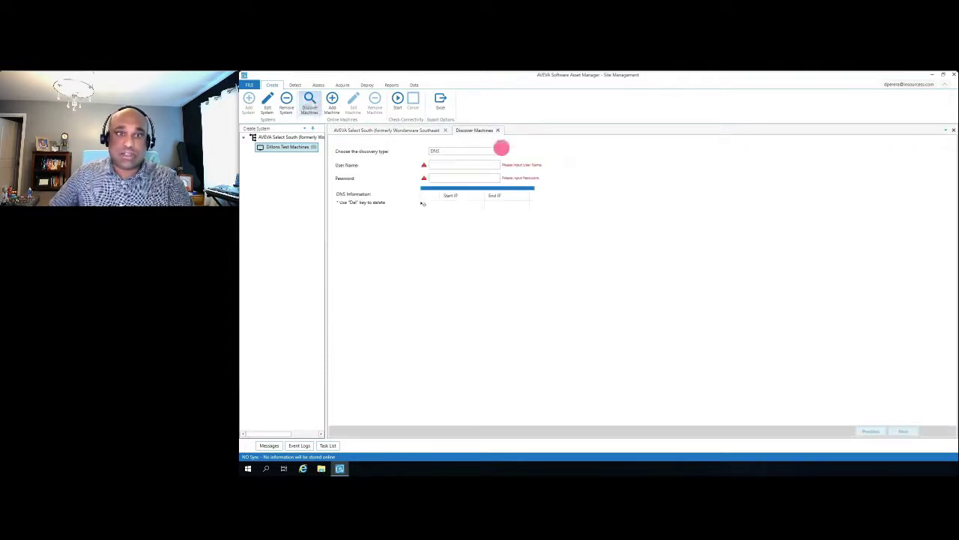
left_click(466, 162)
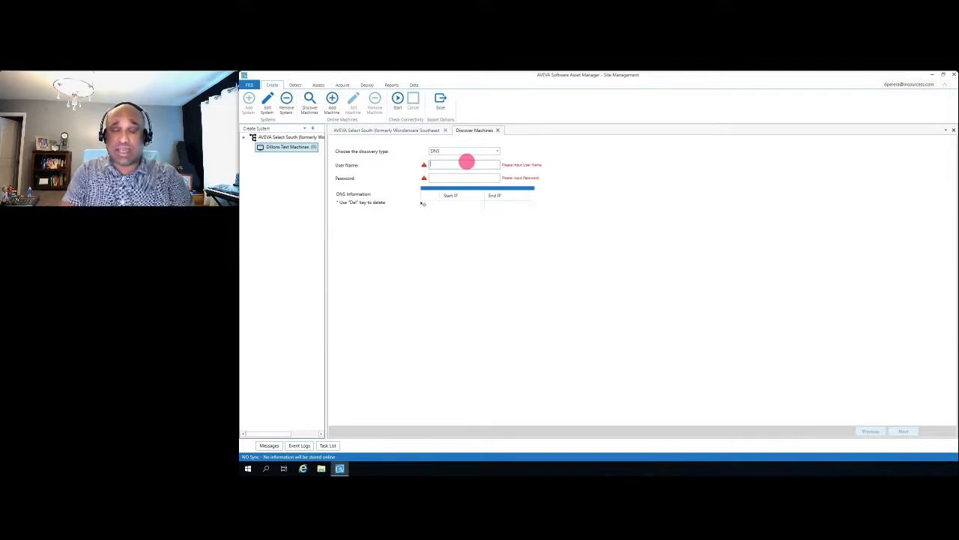
type("administrator")
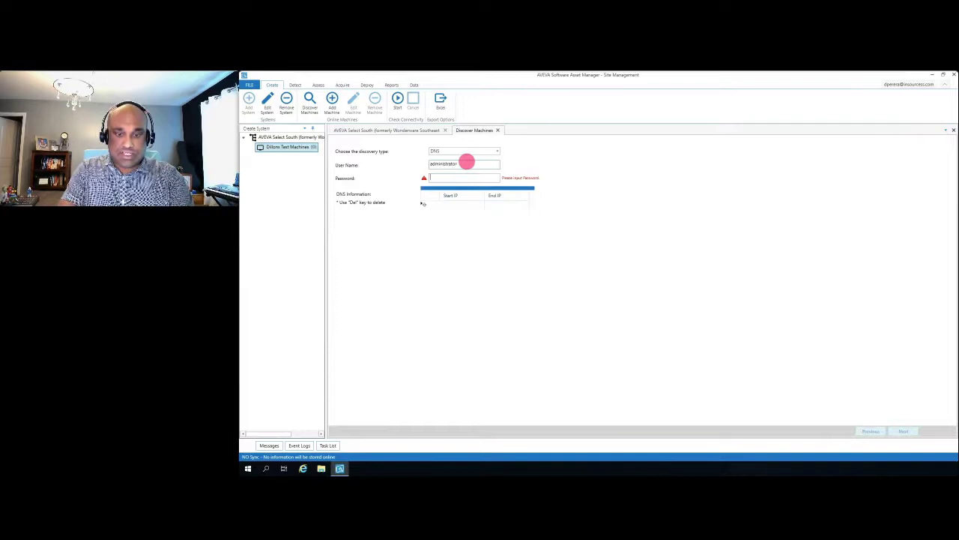
key("Tab")
type("***************")
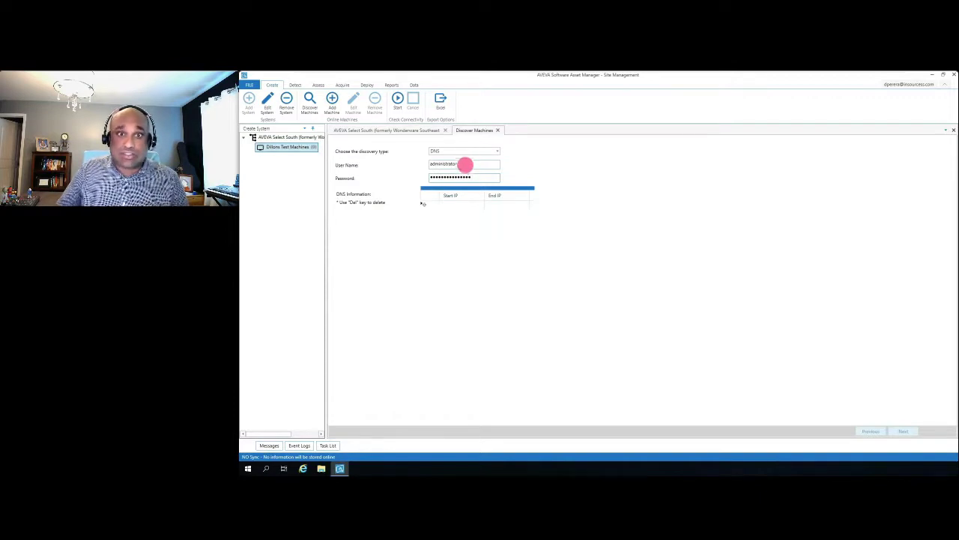
Set the start IP of the DNS discovery range to 192.168.142.200.
left_click(454, 203)
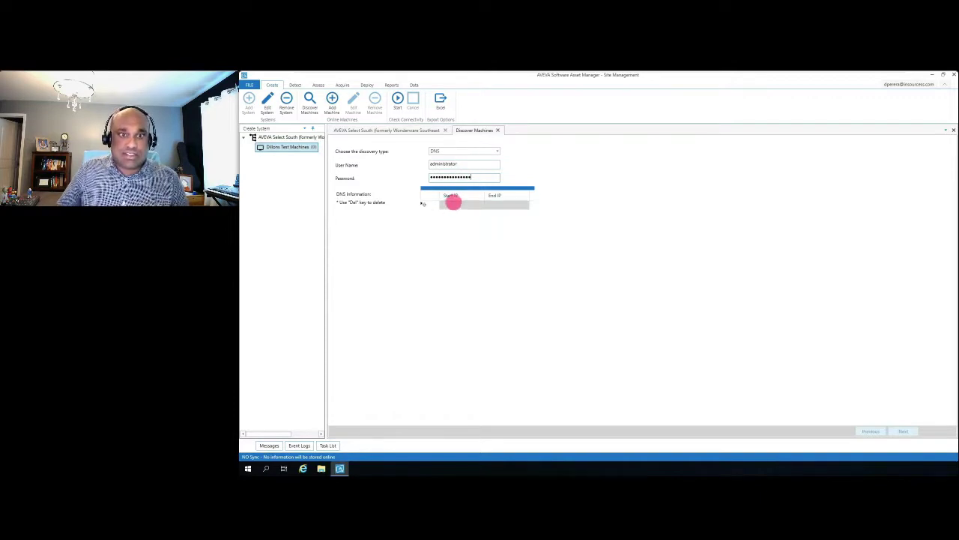
left_click(446, 204)
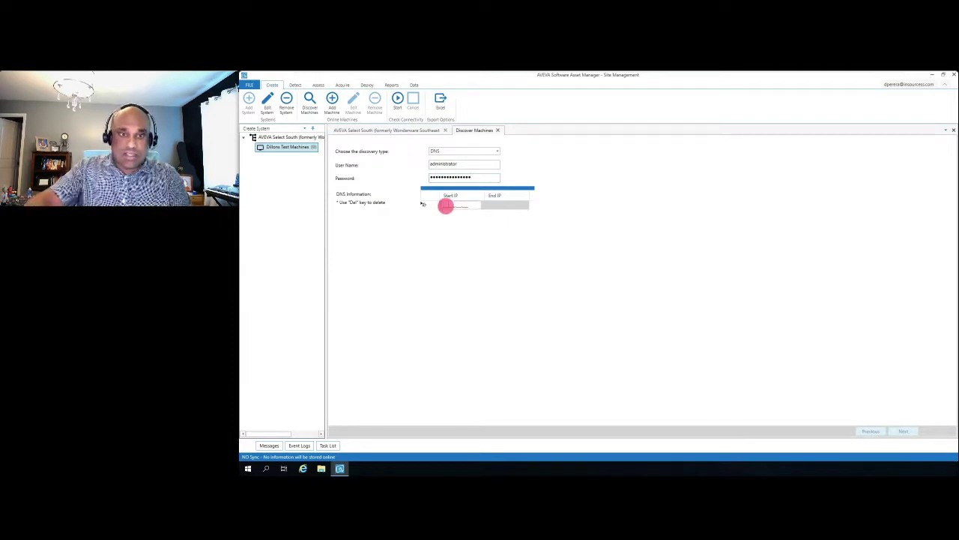
type("0")
key("BackSpace")
key("BackSpace")
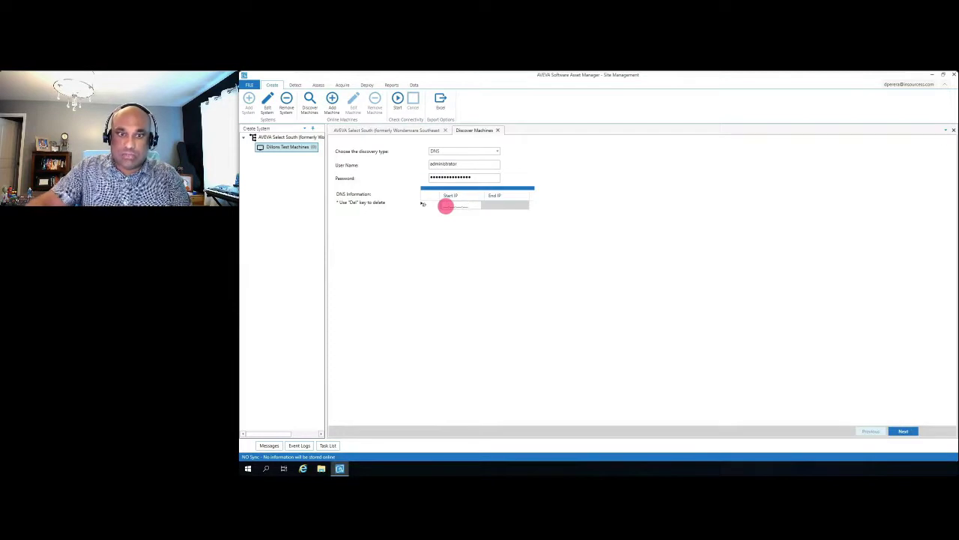
type("92")
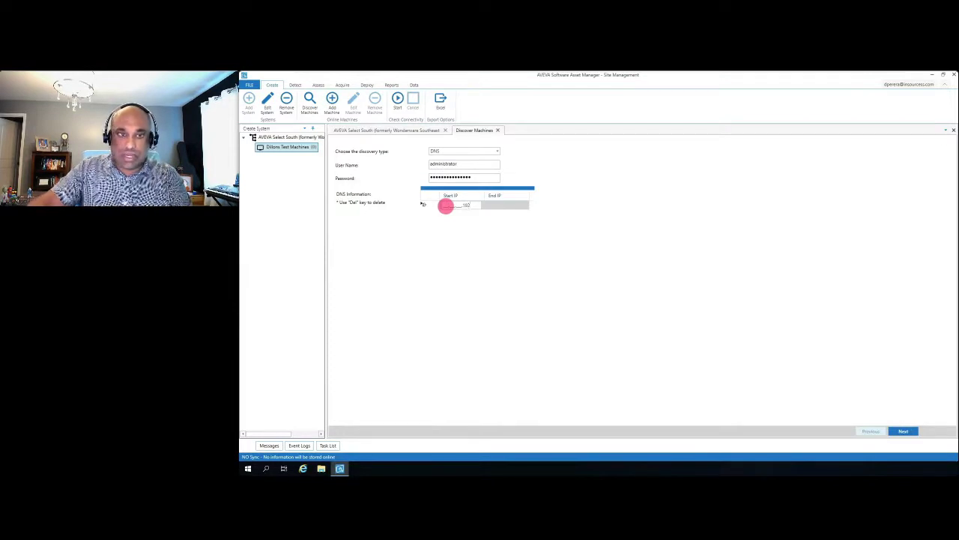
type(".")
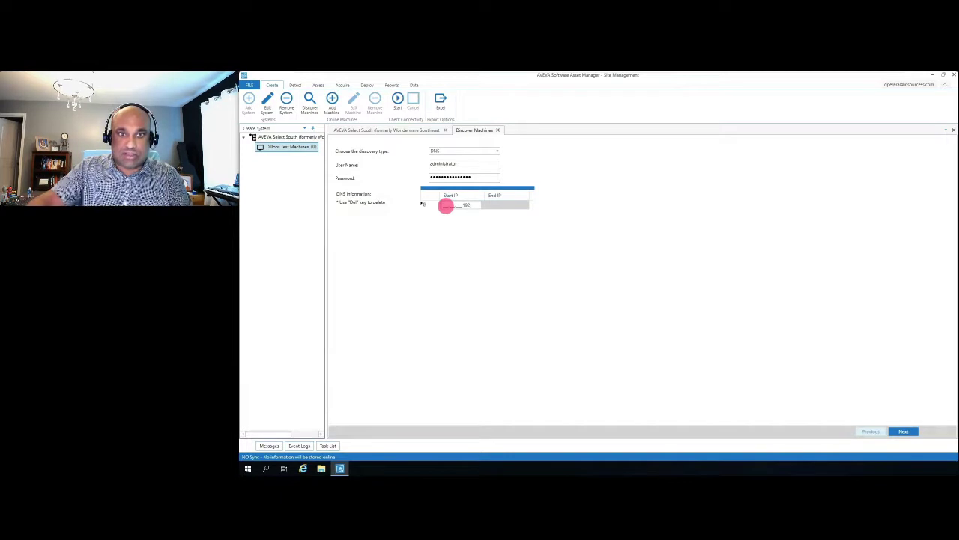
key("BackSpace")
key("BackSpace")
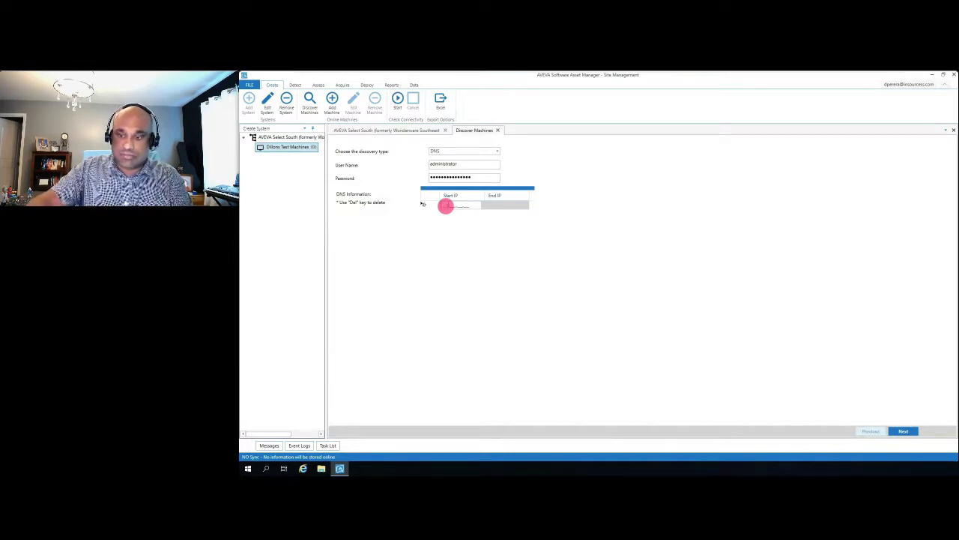
type("1")
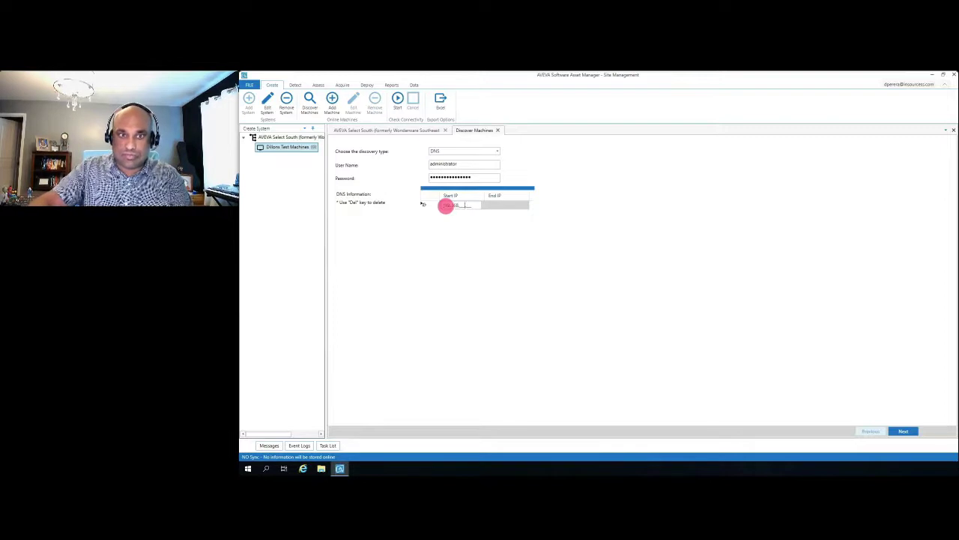
type("42.100")
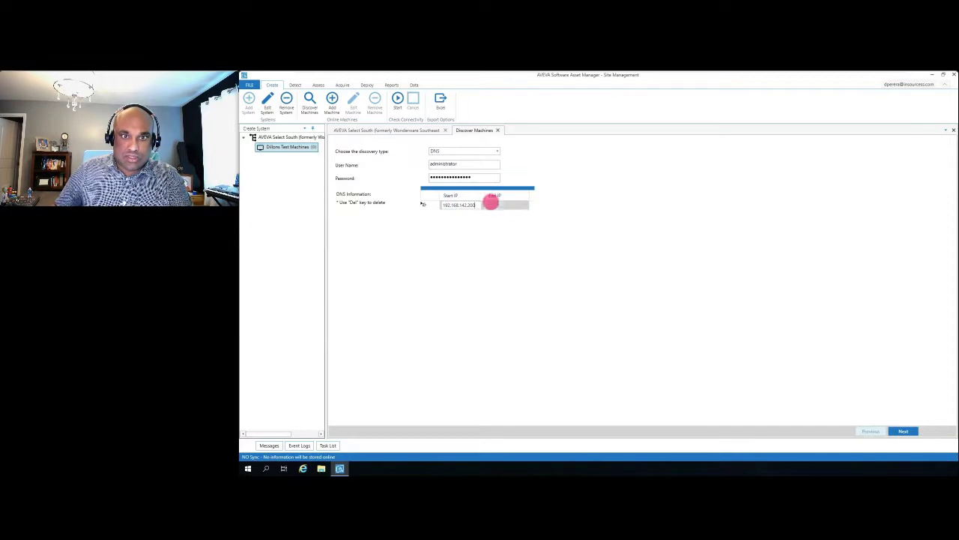
Set the end IP of the DNS range to 192.168.142.225 and run the machine discovery.
left_click(492, 204)
type("1")
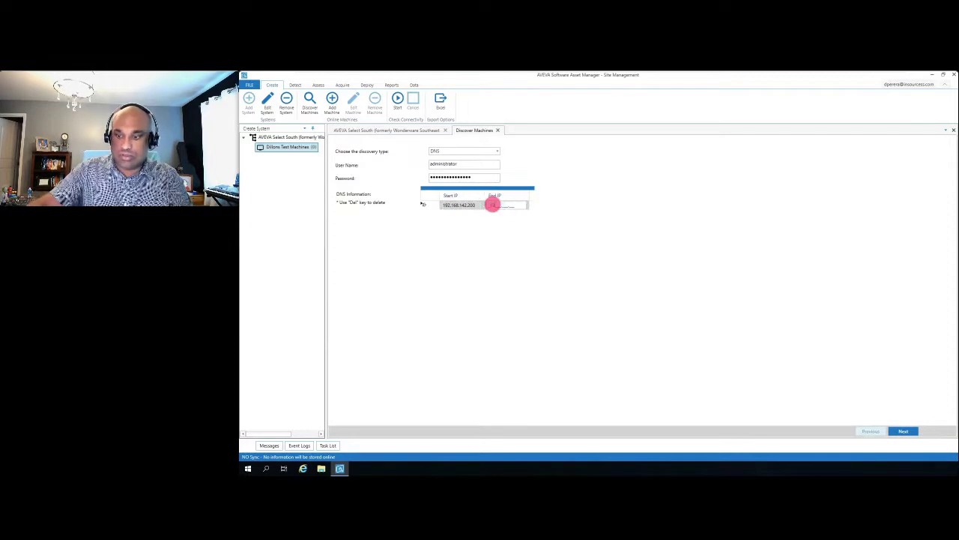
type("92.168.142.2")
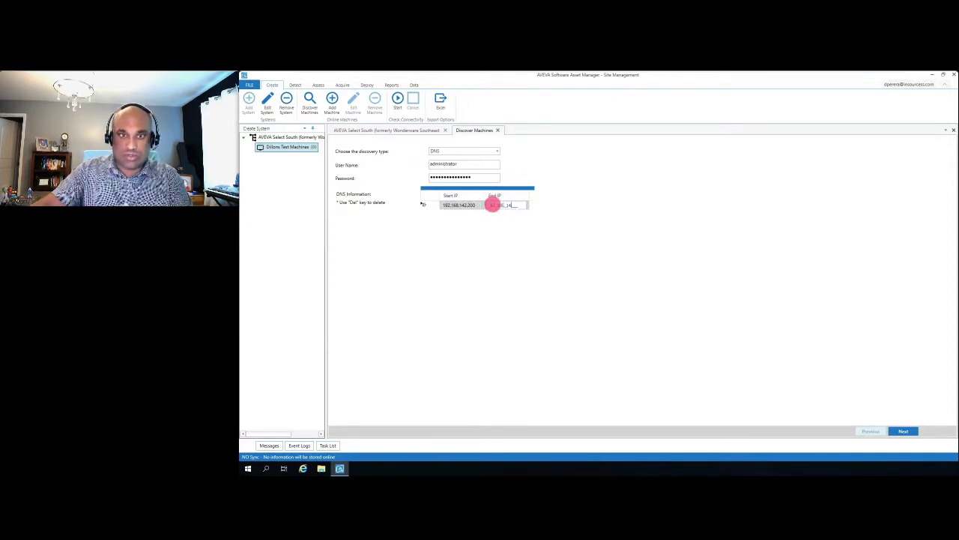
type("25")
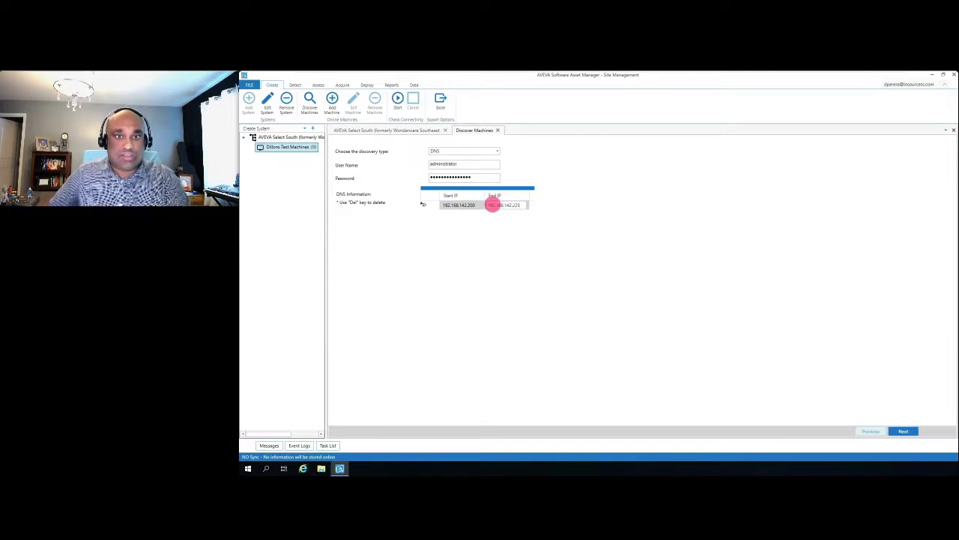
key("Return")
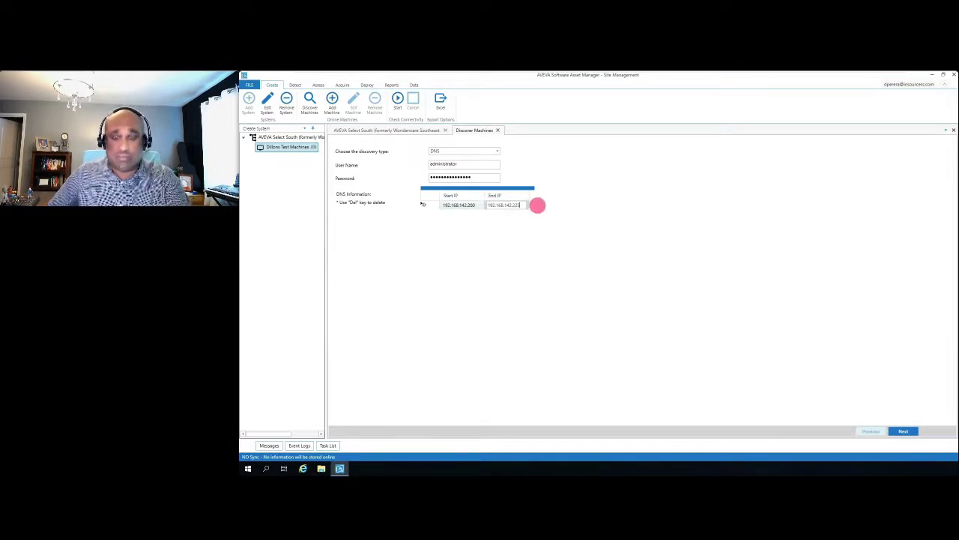
left_click(903, 432)
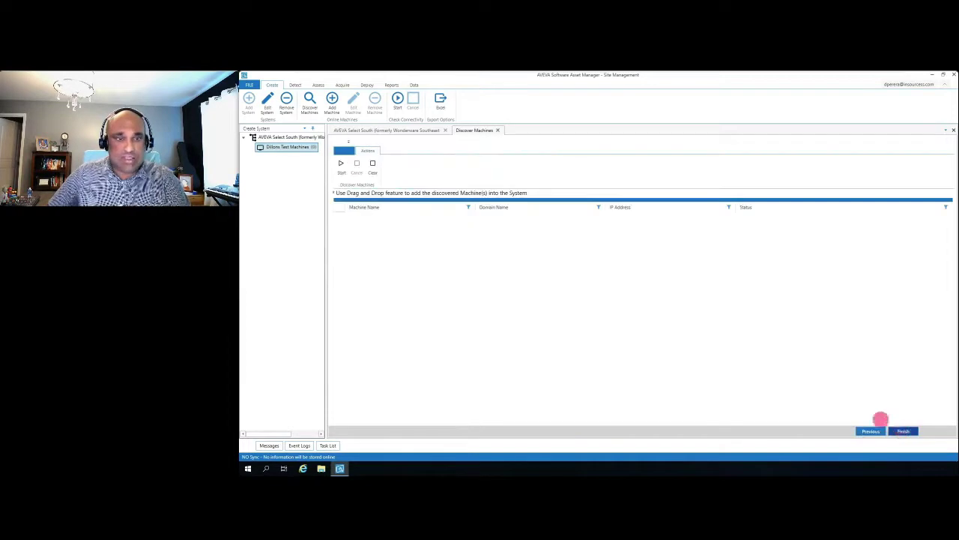
left_click(341, 163)
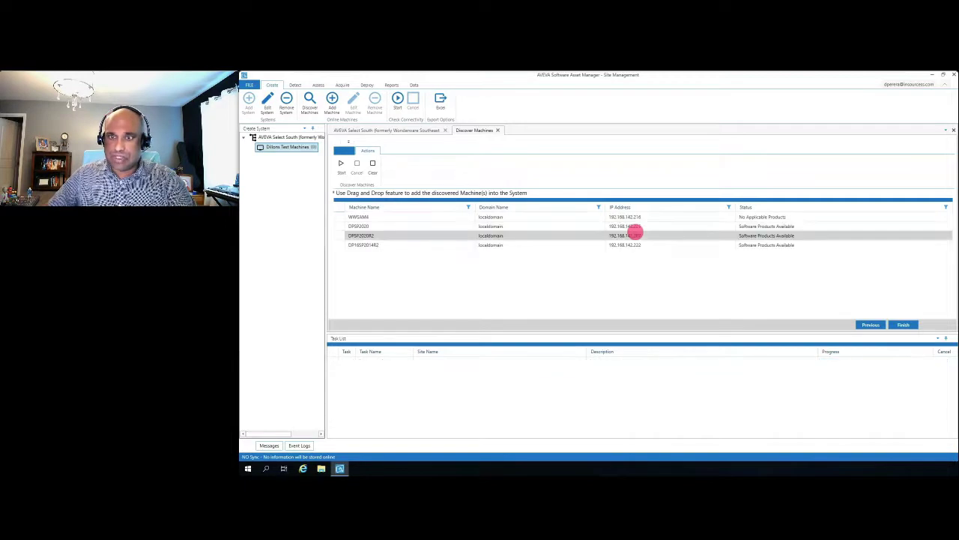
left_click(436, 216)
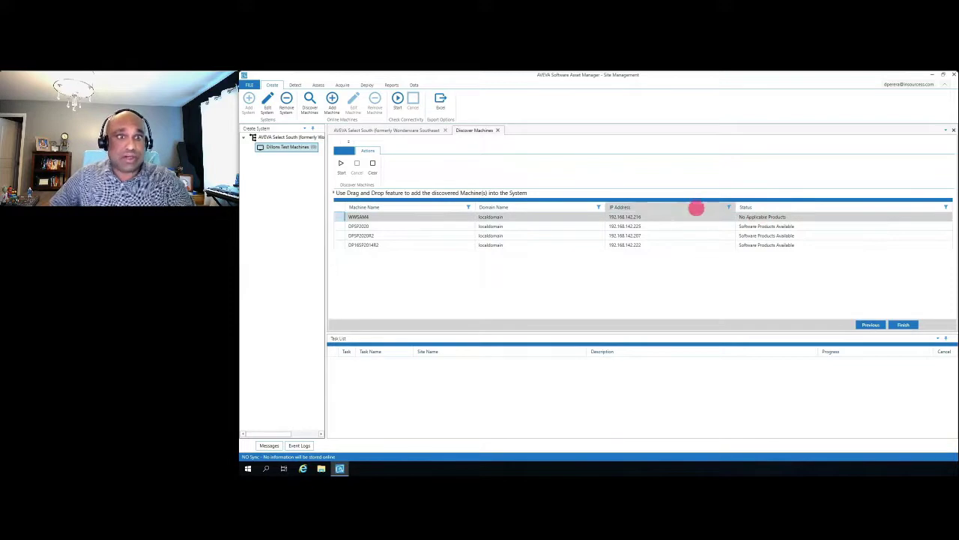
left_click_drag(429, 228, 352, 215)
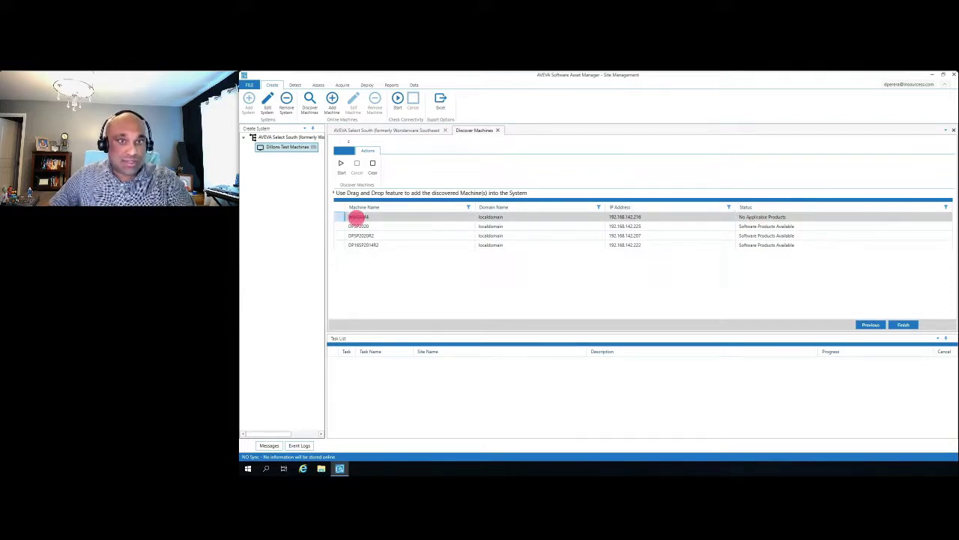
left_click_drag(357, 217, 386, 236)
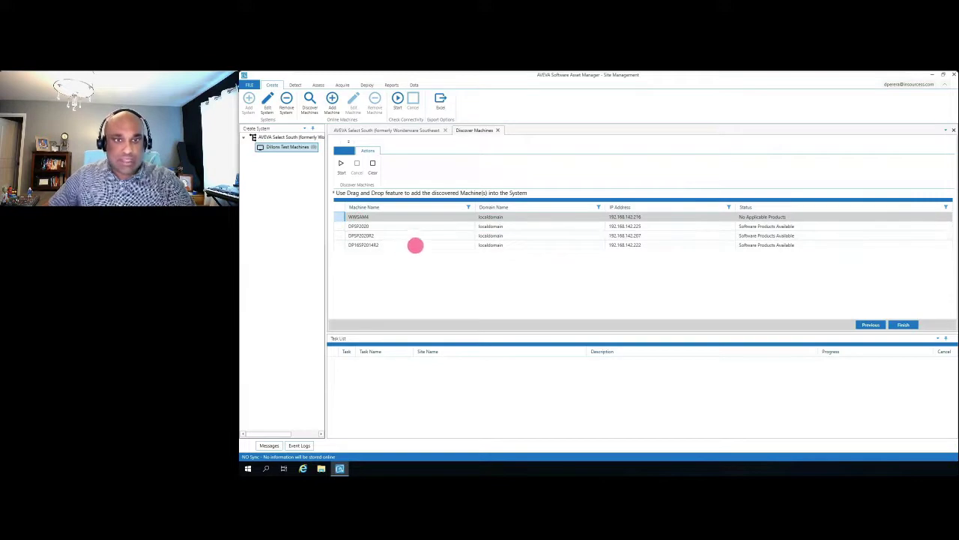
left_click(403, 227)
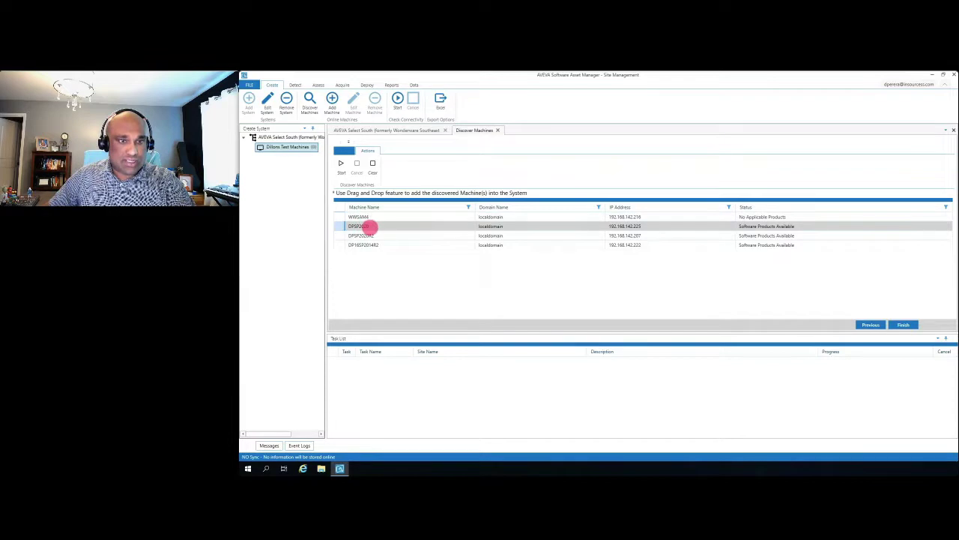
left_click(369, 235)
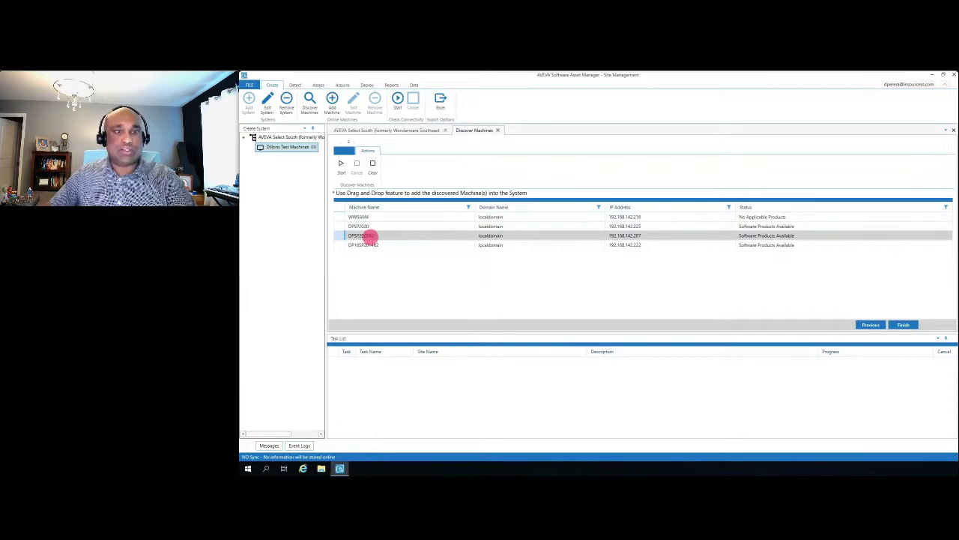
Add the discovered machines DPSP2020, DPSP2020R2 and DP16SP2014R2 to the test machines system and finish the discovery.
left_click(367, 244)
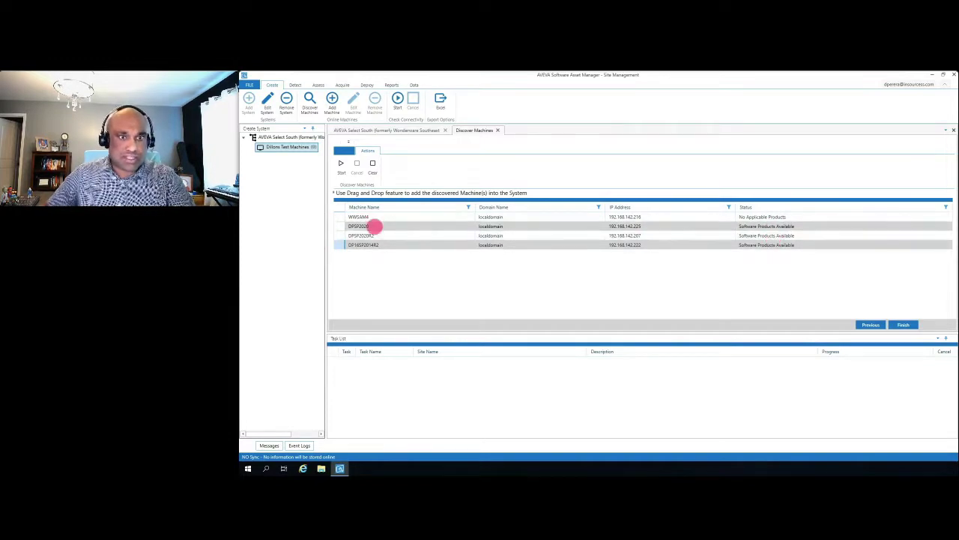
left_click(373, 225, "shift")
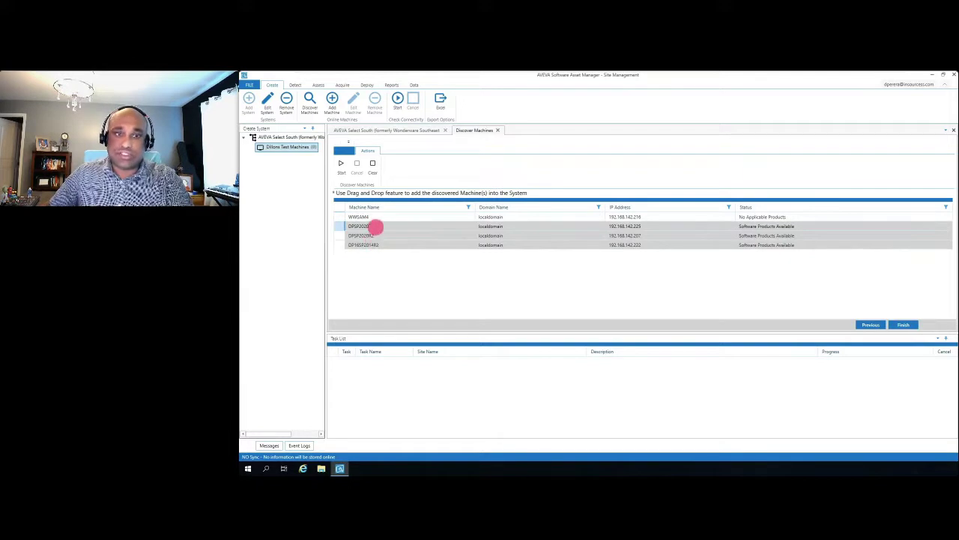
left_click_drag(374, 226, 294, 147)
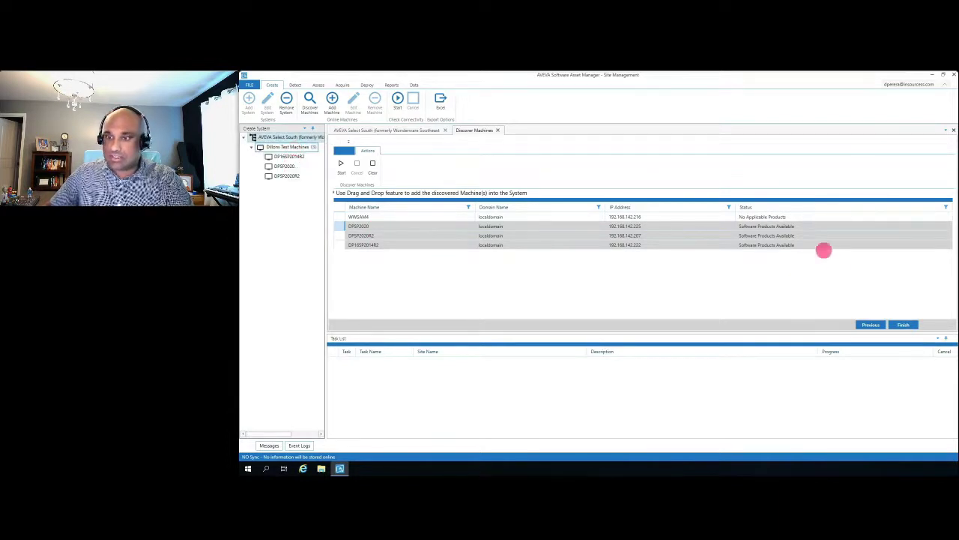
left_click(903, 324)
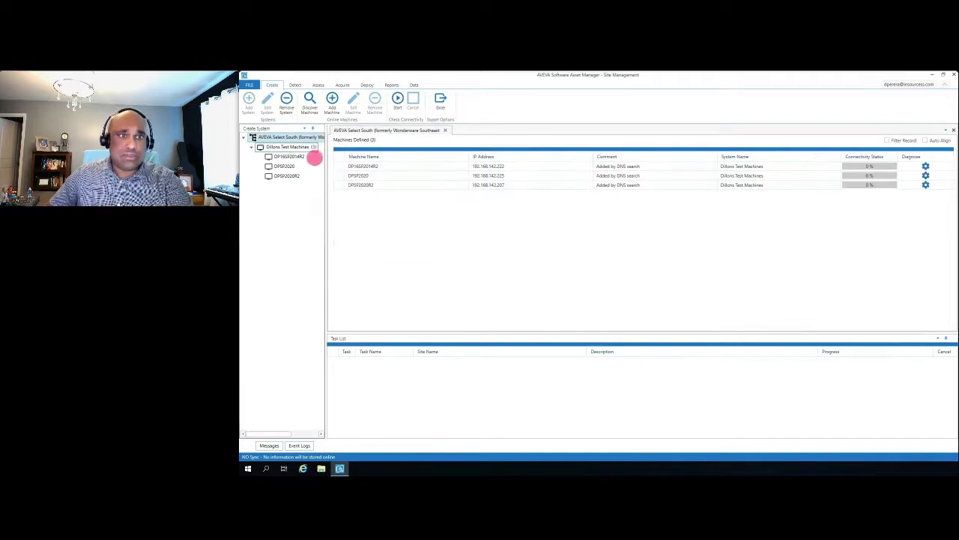
Run the connectivity check on all machines in the test machines system.
left_click(302, 146)
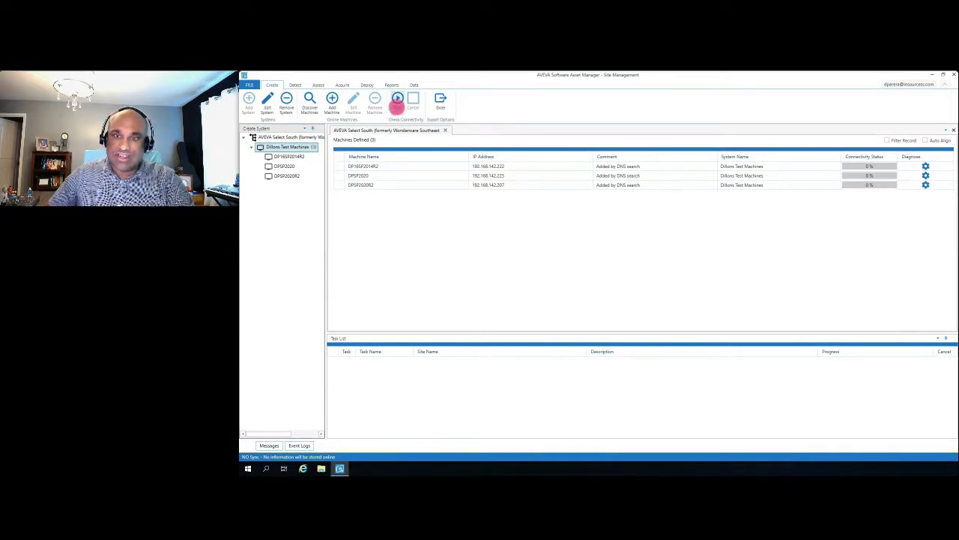
left_click(398, 102)
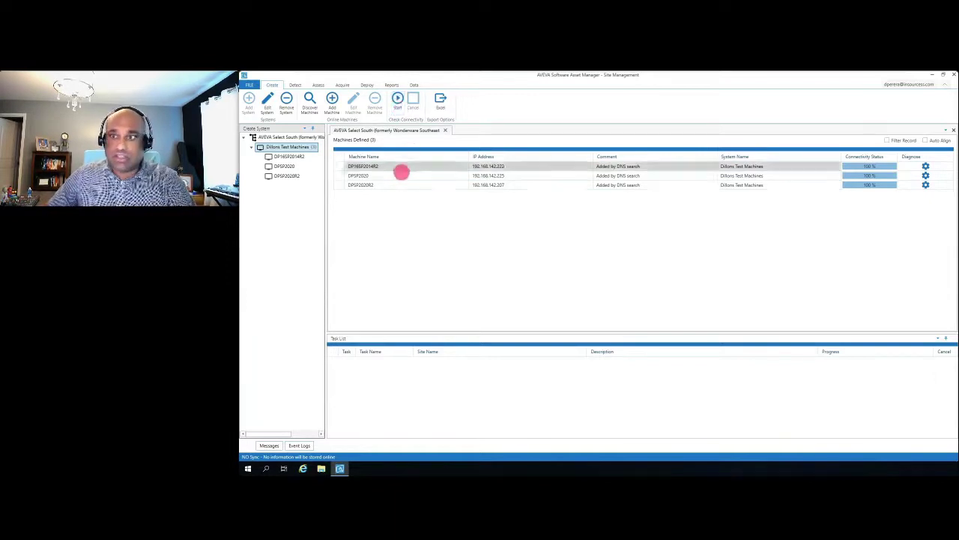
left_click(855, 165)
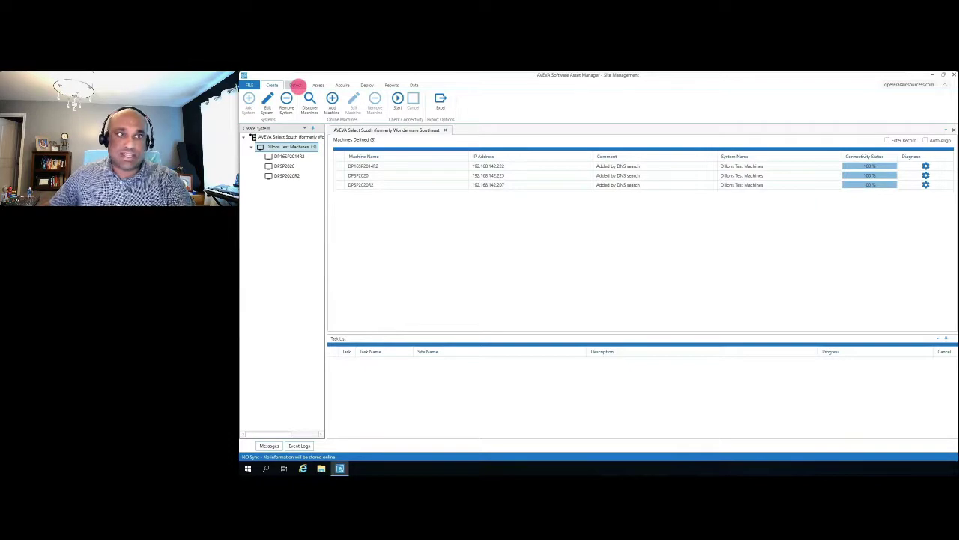
Run the local software detection on the machines in the test machines system.
left_click(297, 85)
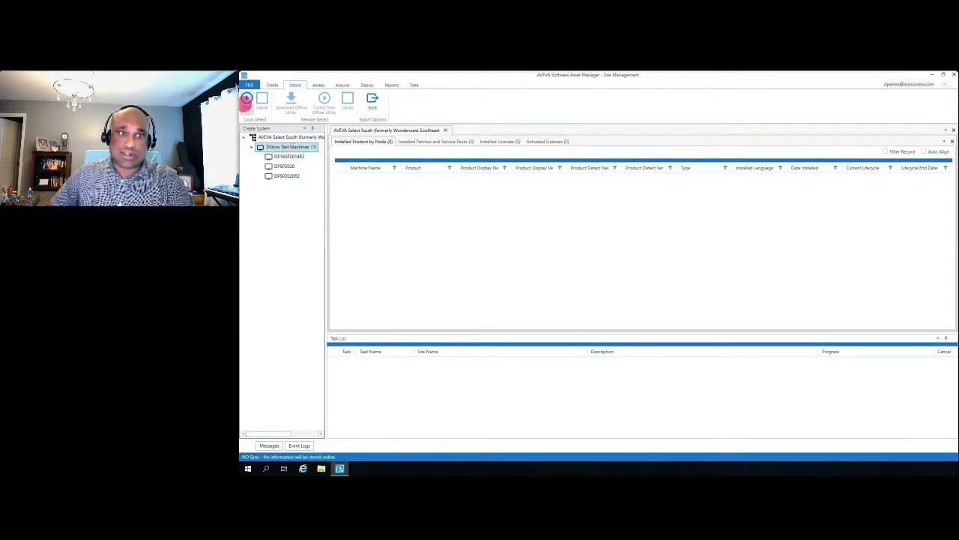
left_click(246, 99)
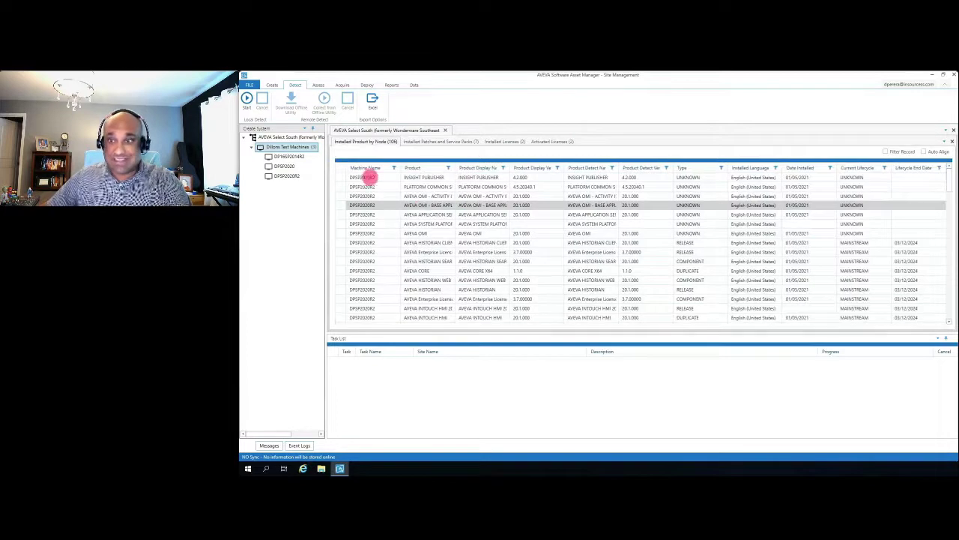
Look through the detected installed products by node, including their versions and lifecycle information.
left_click(368, 184)
key("Down")
key("Down")
key("Down")
key("Down")
key("Down")
key("Down")
key("Down")
key("Down")
key("Down")
key("Down")
key("Down")
key("Down")
key("Down")
key("Down")
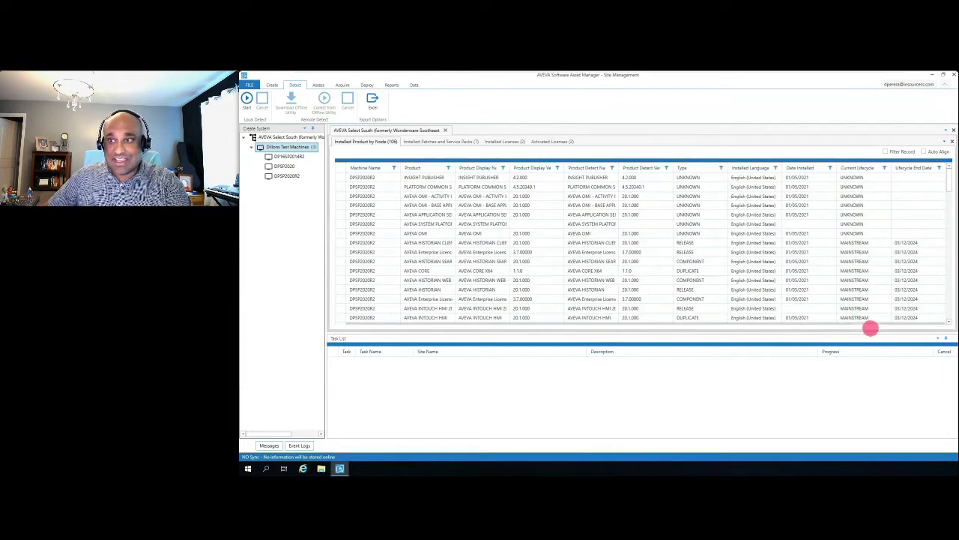
left_click_drag(949, 201, 949, 227)
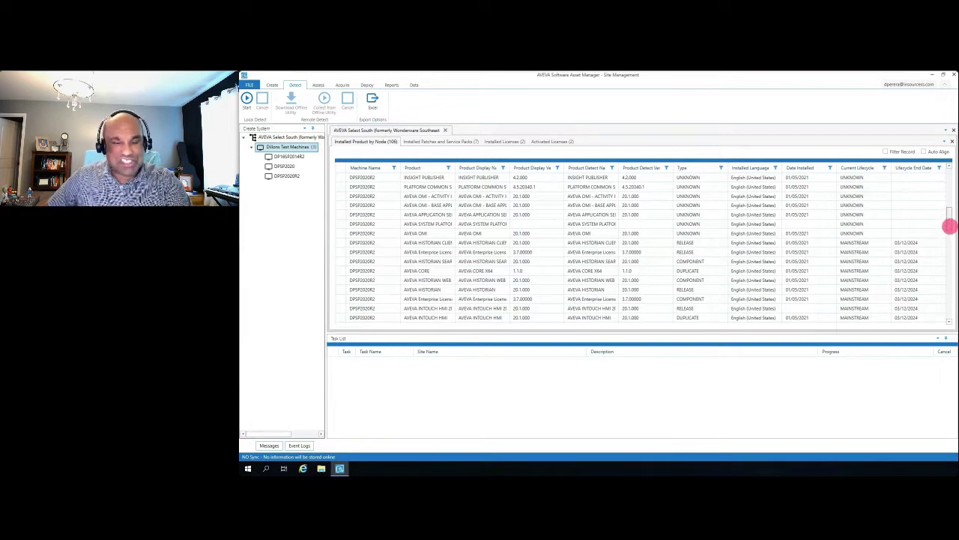
left_click_drag(950, 226, 949, 173)
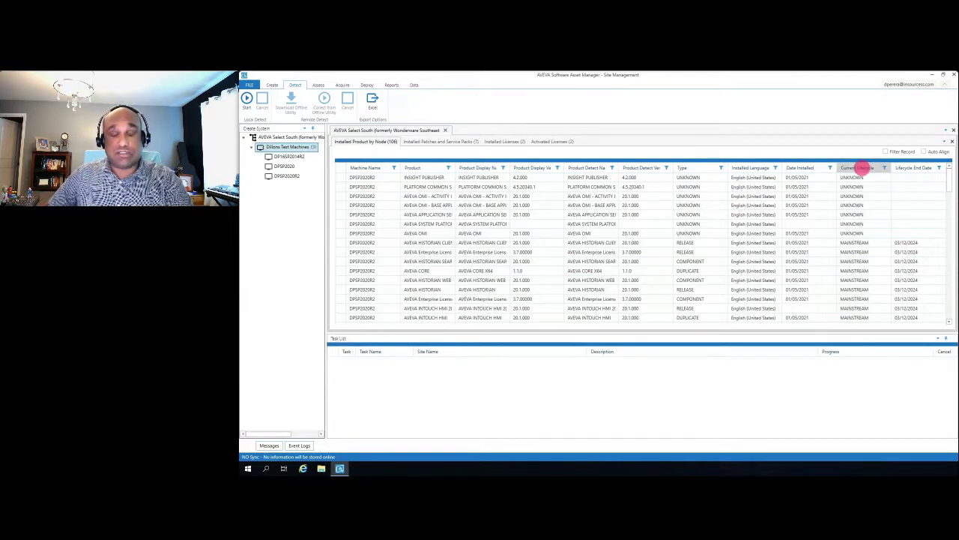
Group the installed products by Current Lifecycle, with Machine Name as the second grouping level.
mouse_move(856, 166)
left_mouse_down()
mouse_move(567, 150)
mouse_move(440, 154)
mouse_move(863, 152)
left_mouse_up()
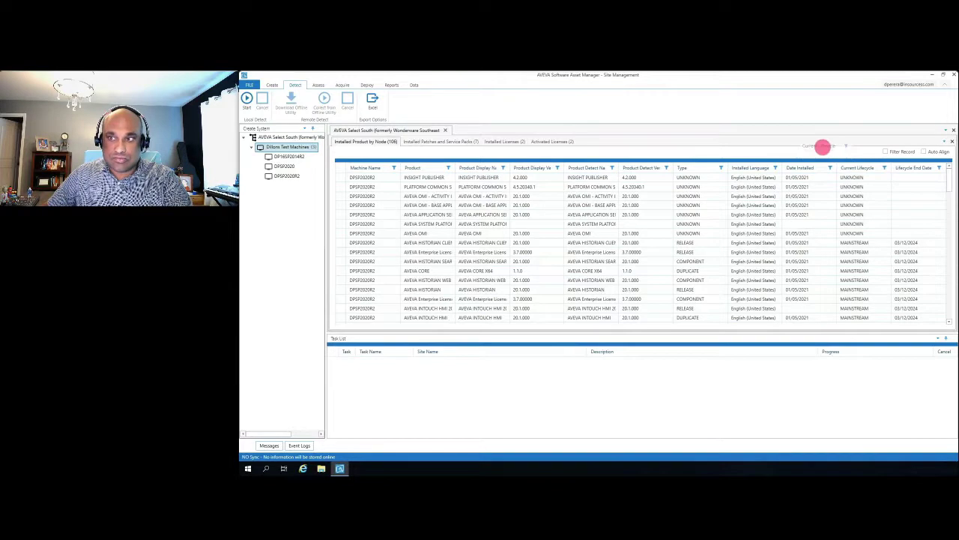
left_click_drag(838, 175, 365, 168)
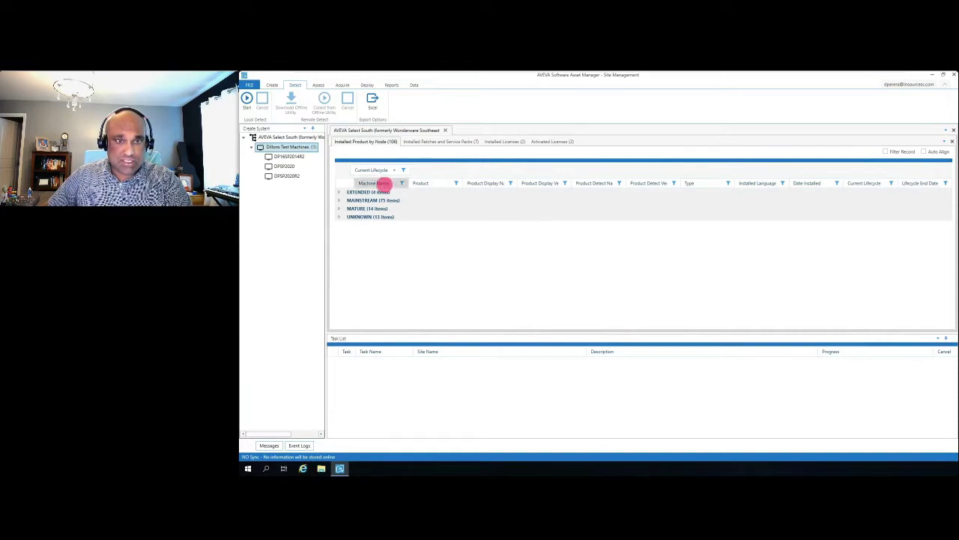
left_click_drag(402, 171, 434, 170)
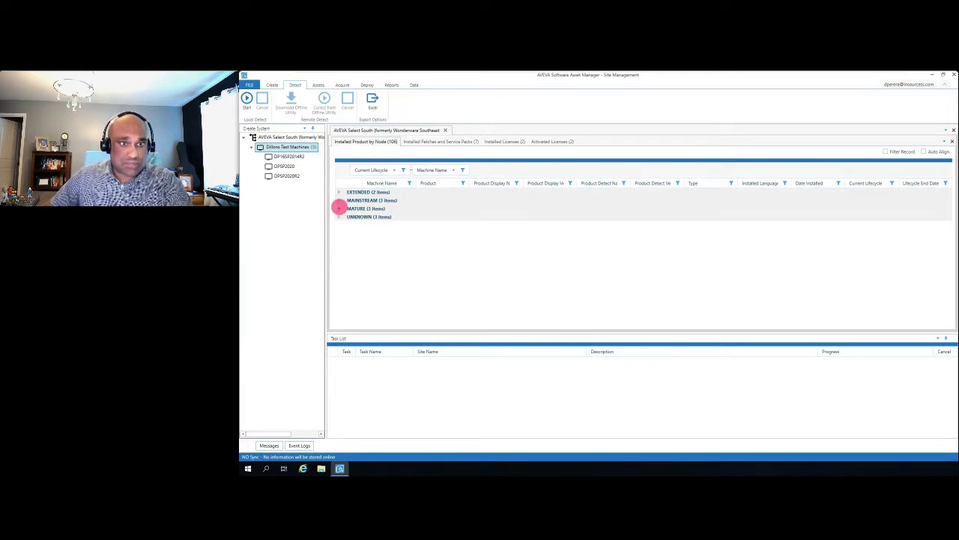
Examine the products of machine DP16SP2014R2 within the MATURE lifecycle group, and collapse that group.
left_click(339, 209)
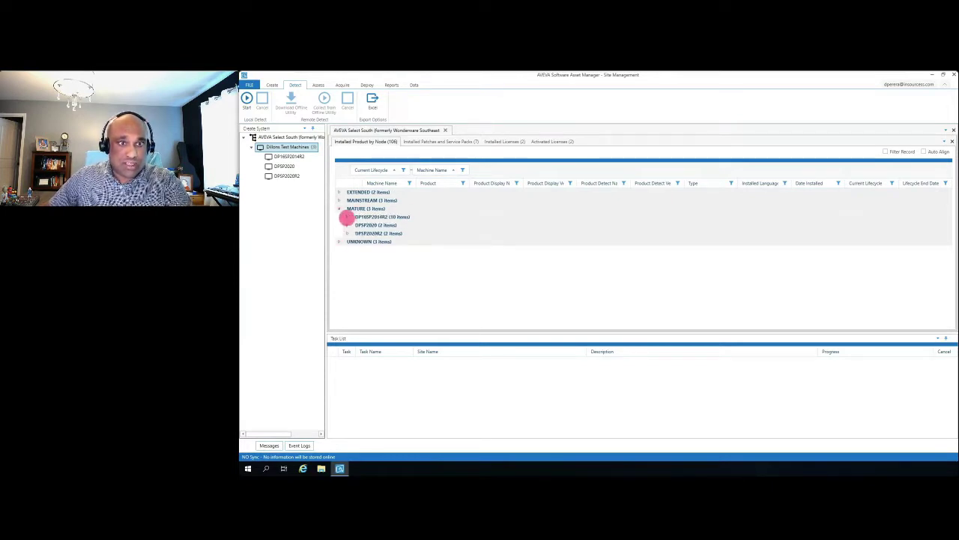
left_click(346, 217)
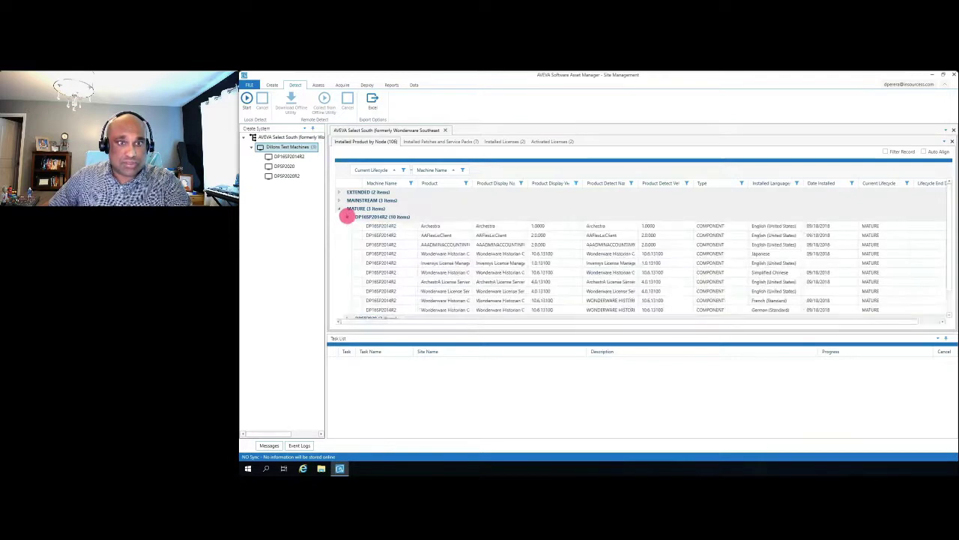
left_click(346, 216)
left_click(347, 217)
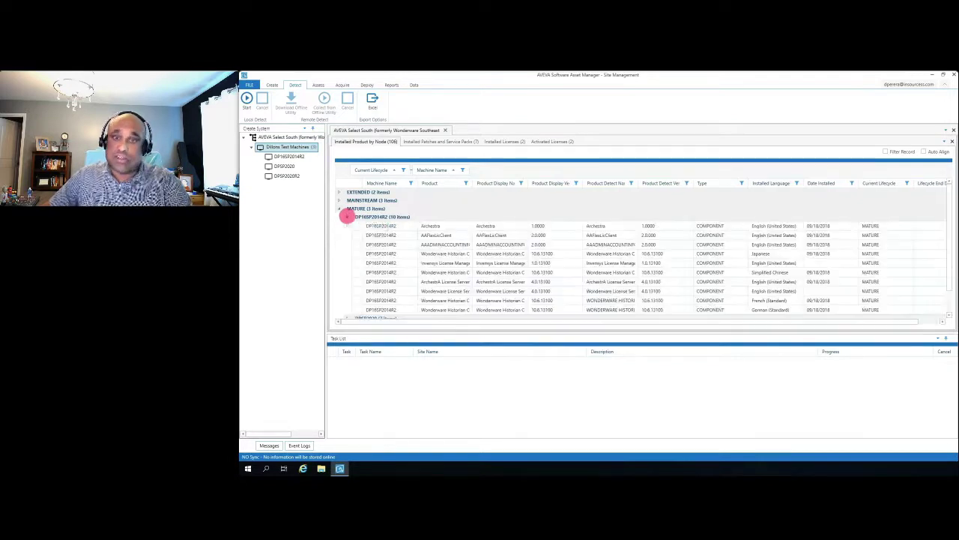
left_click(488, 236)
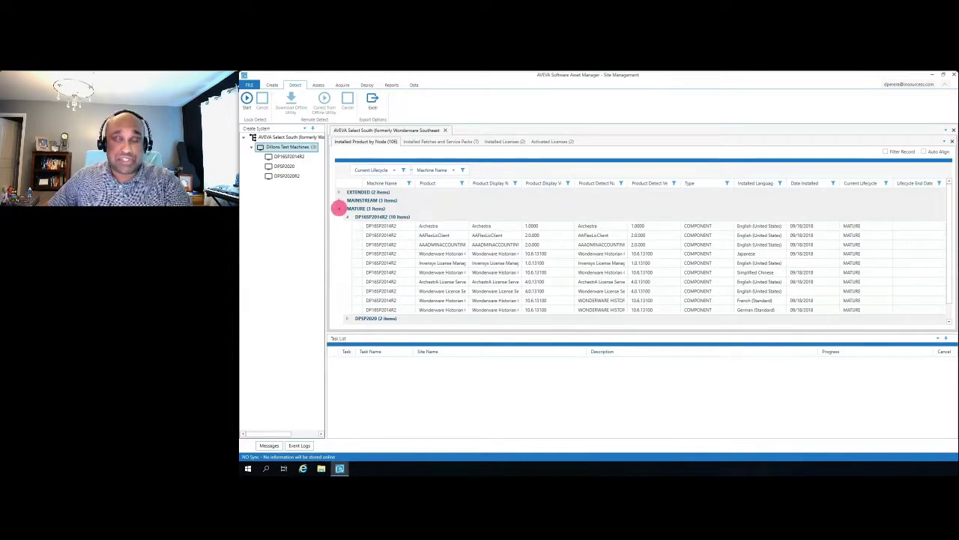
left_click(339, 208)
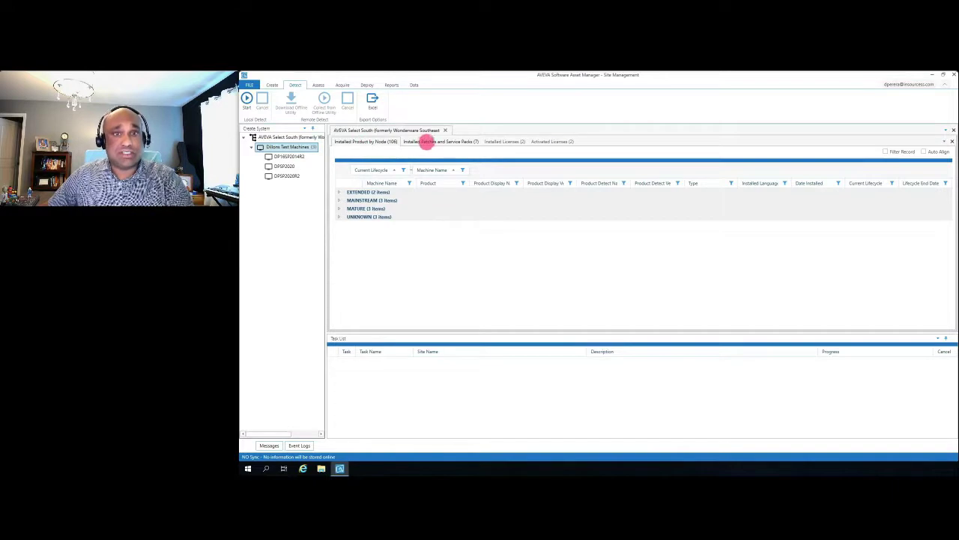
Show the installed patches and service packs, followed by the installed licenses of the machines.
left_click(431, 143)
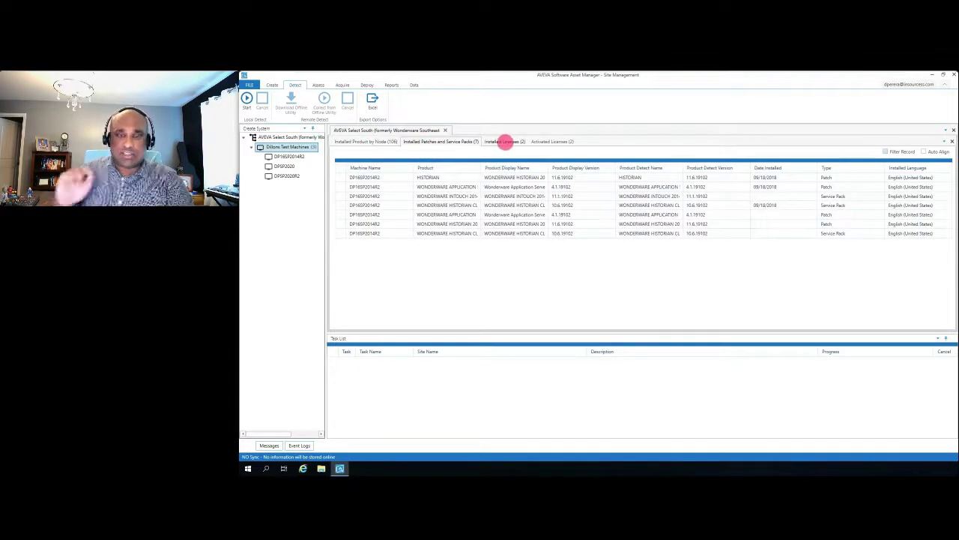
left_click(505, 142)
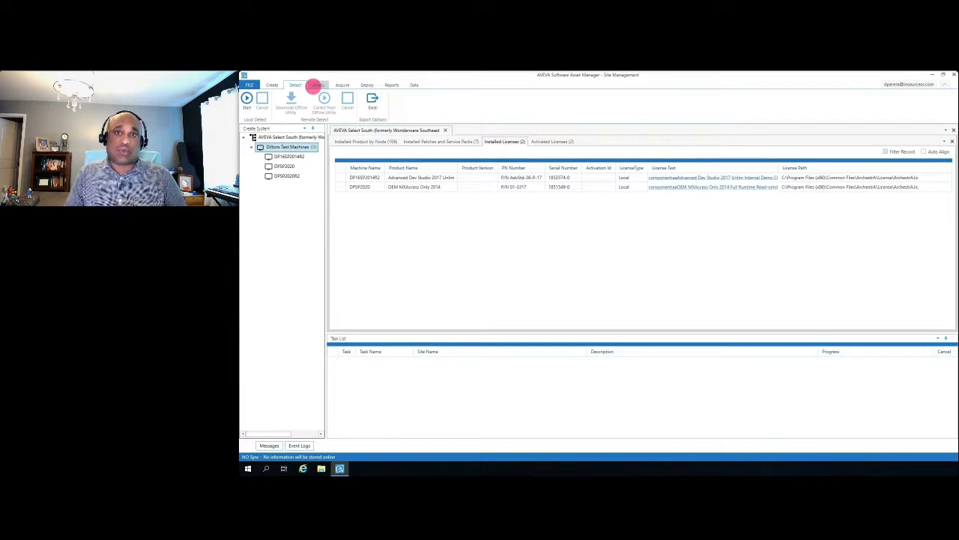
Assess the test machines and review the product updates listed by machine.
left_click(316, 86)
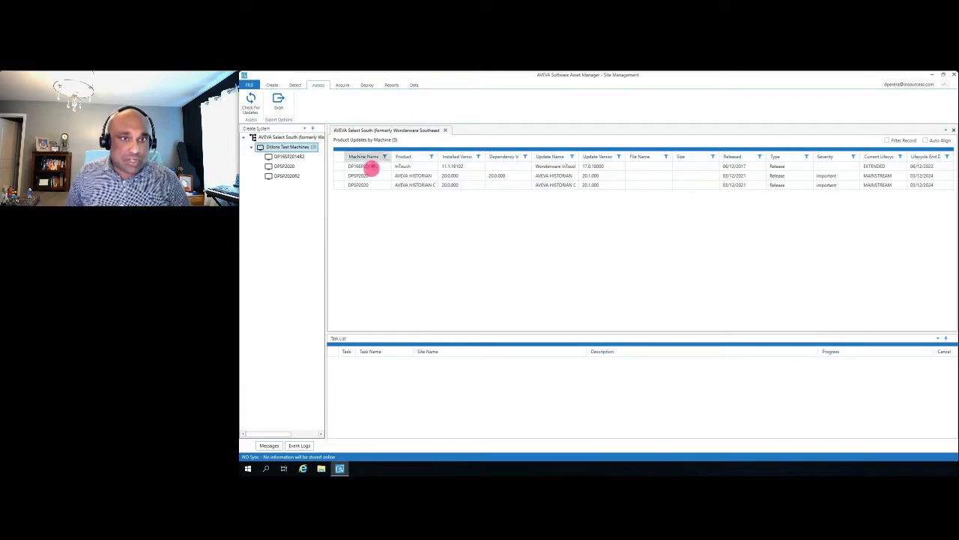
left_click(370, 167)
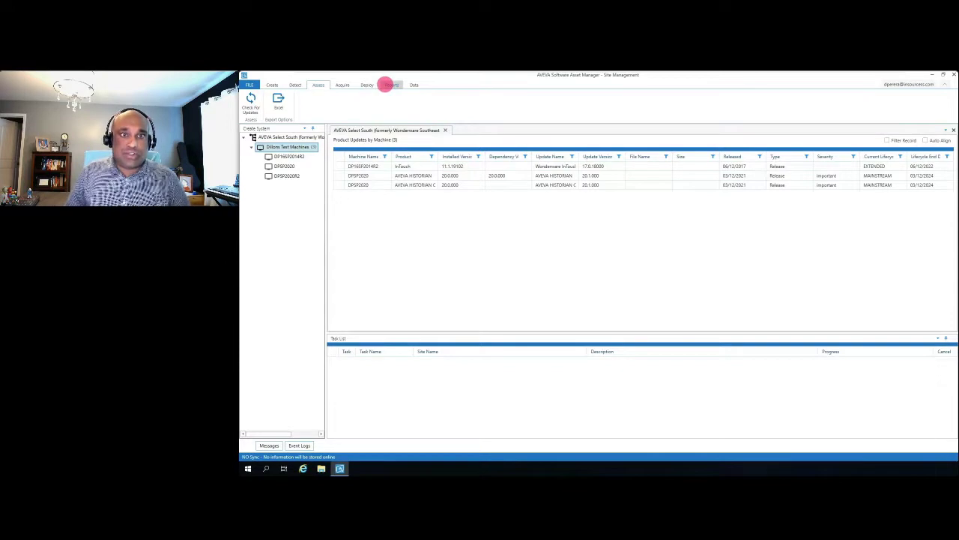
Generate the Product Inventory report for the AVEVA Select South site and look over its product and IP address columns.
left_click(385, 84)
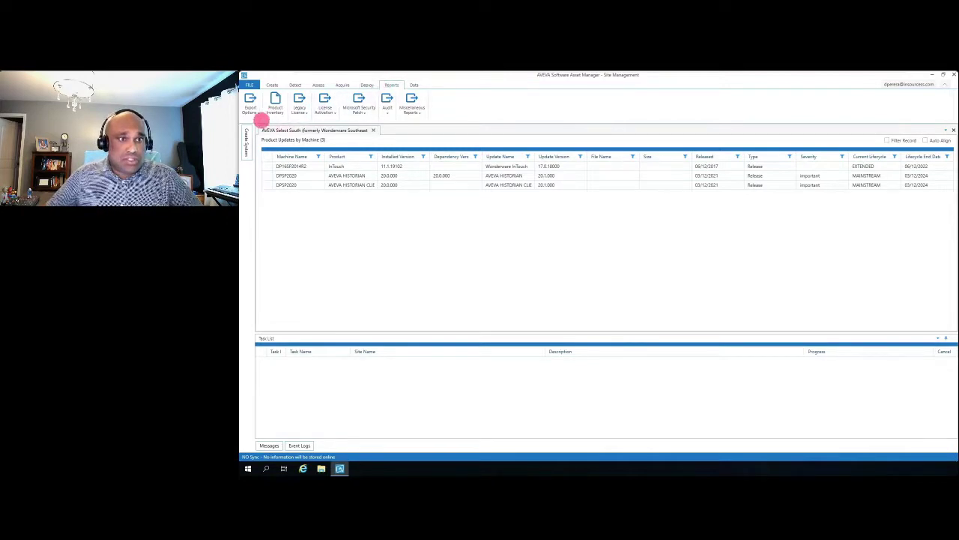
left_click(275, 105)
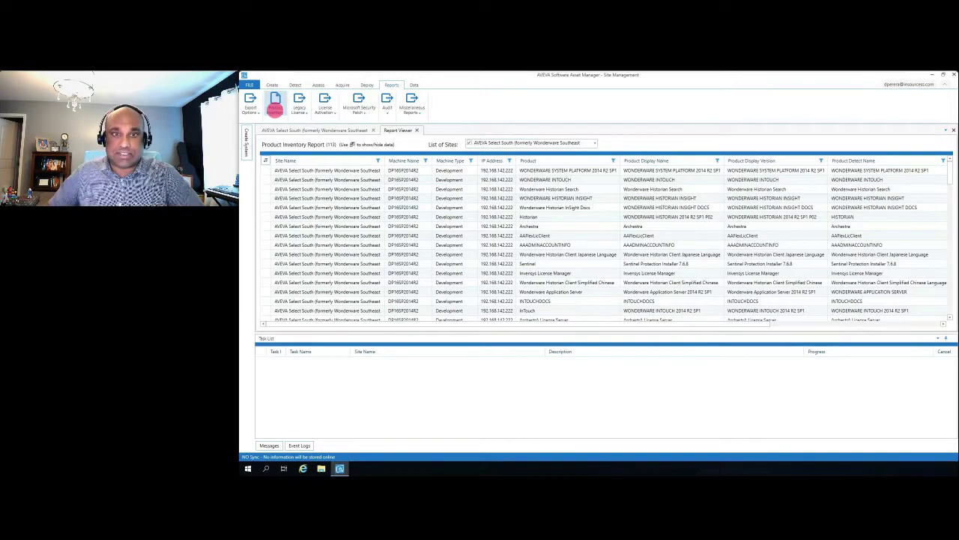
left_click(505, 207)
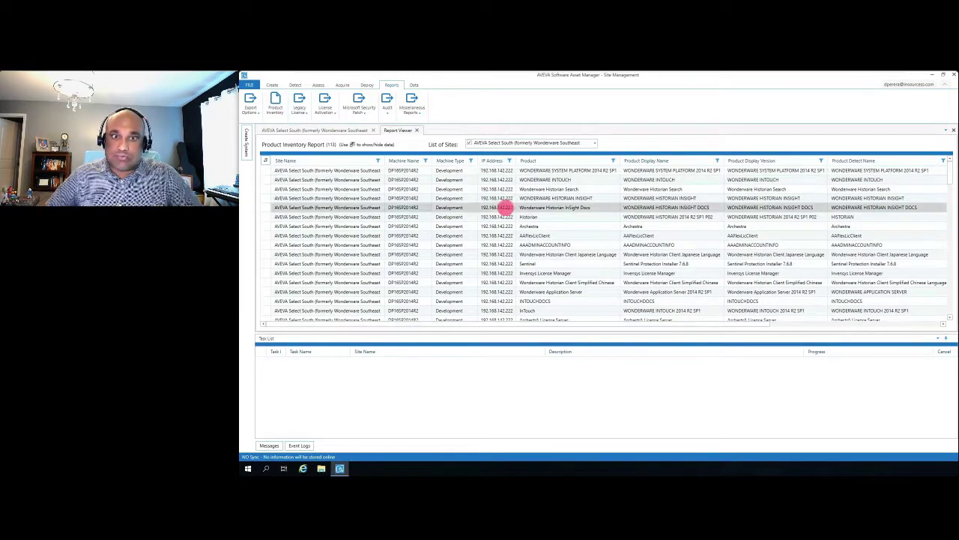
left_click(508, 161)
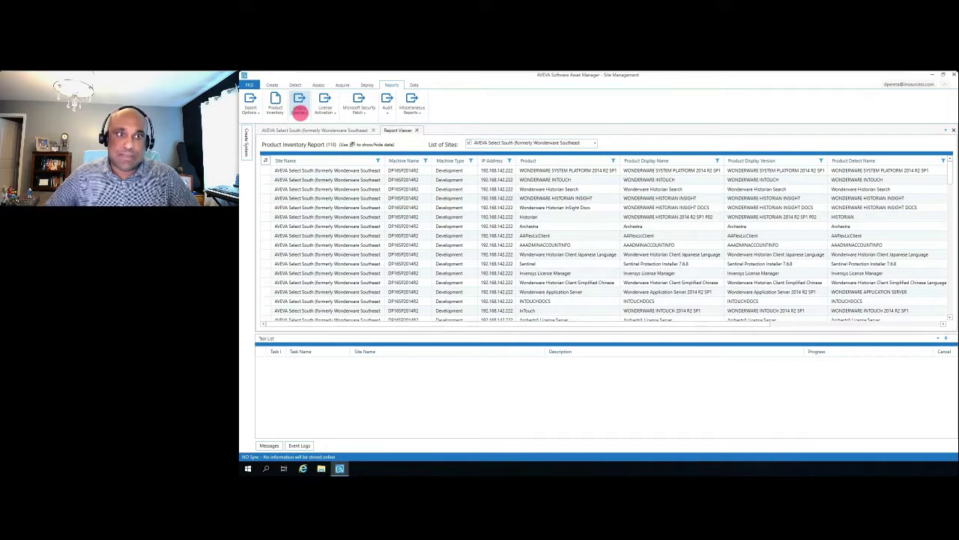
left_click(300, 110)
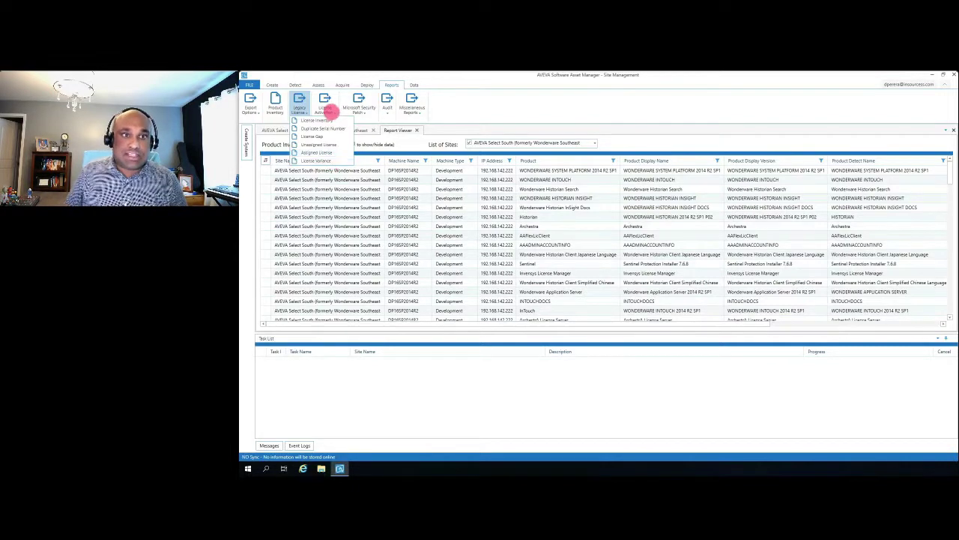
left_click(330, 109)
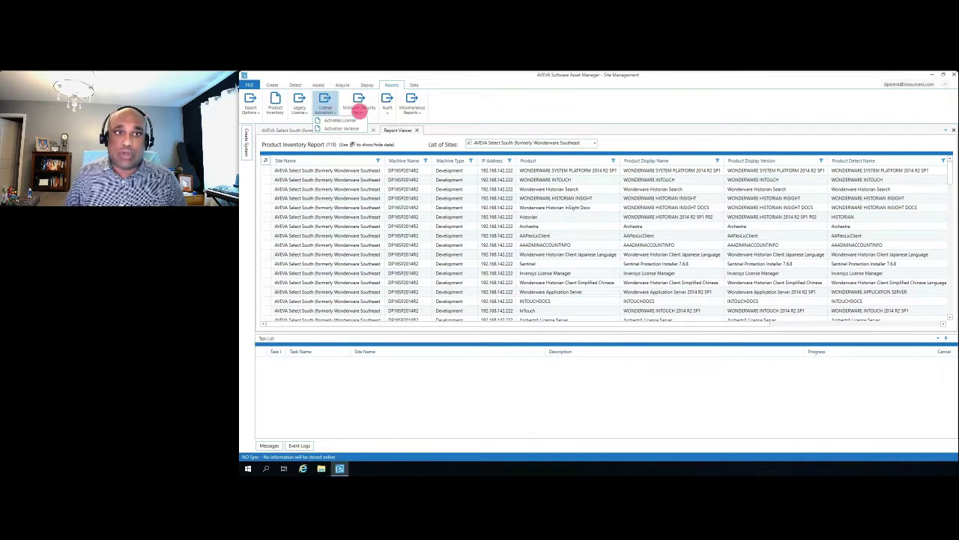
Generate the Installed Microsoft Security Patch report, followed by the Microsoft Gap report, for the AVEVA Select South site.
left_click(359, 104)
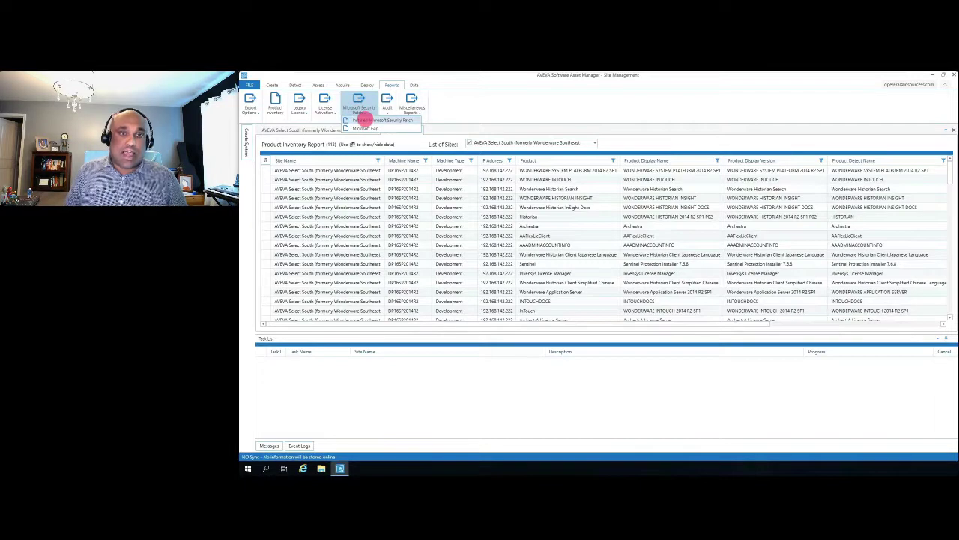
left_click(364, 119)
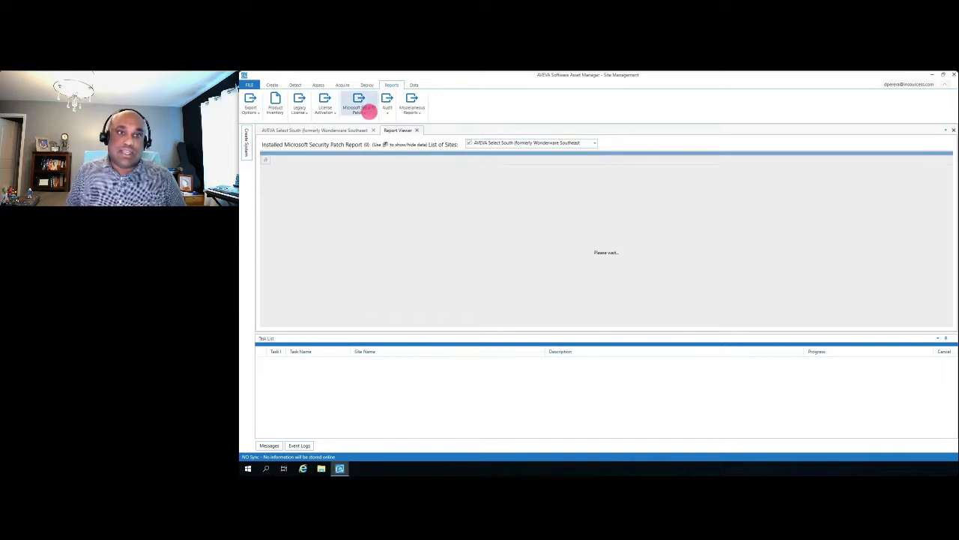
left_click(368, 110)
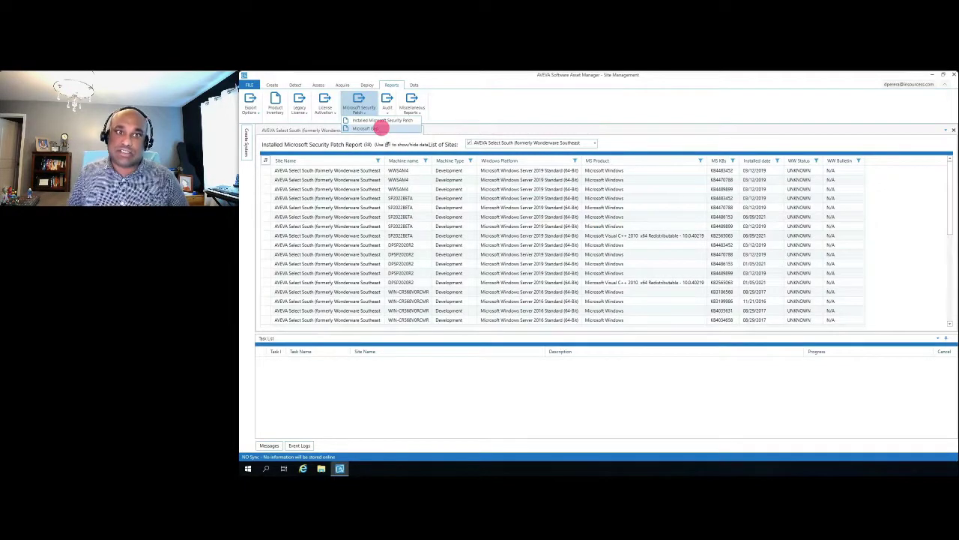
left_click(380, 128)
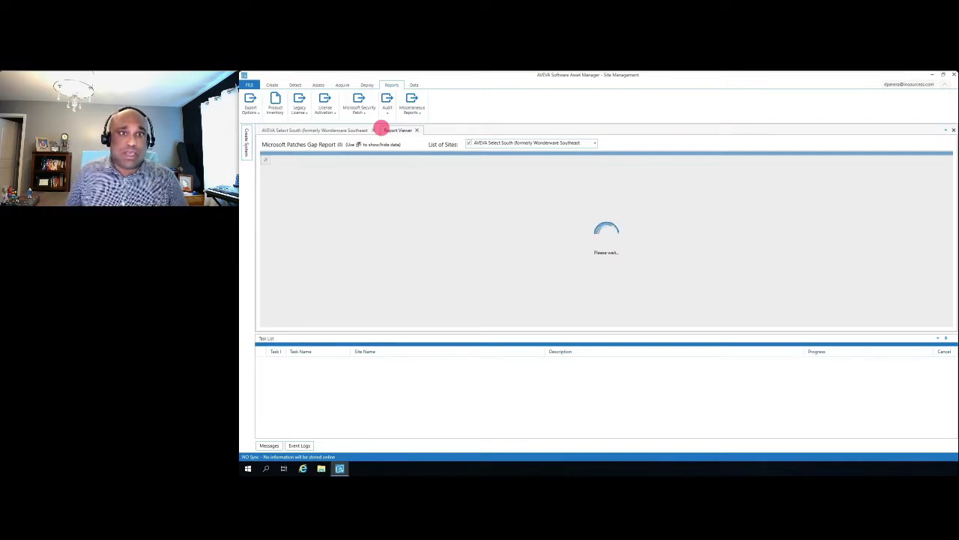
left_click(388, 111)
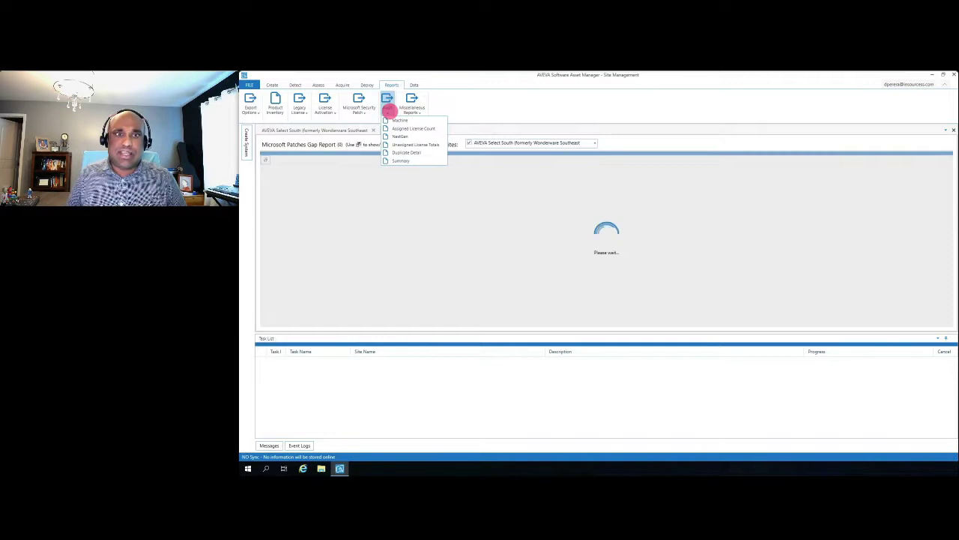
left_click(411, 105)
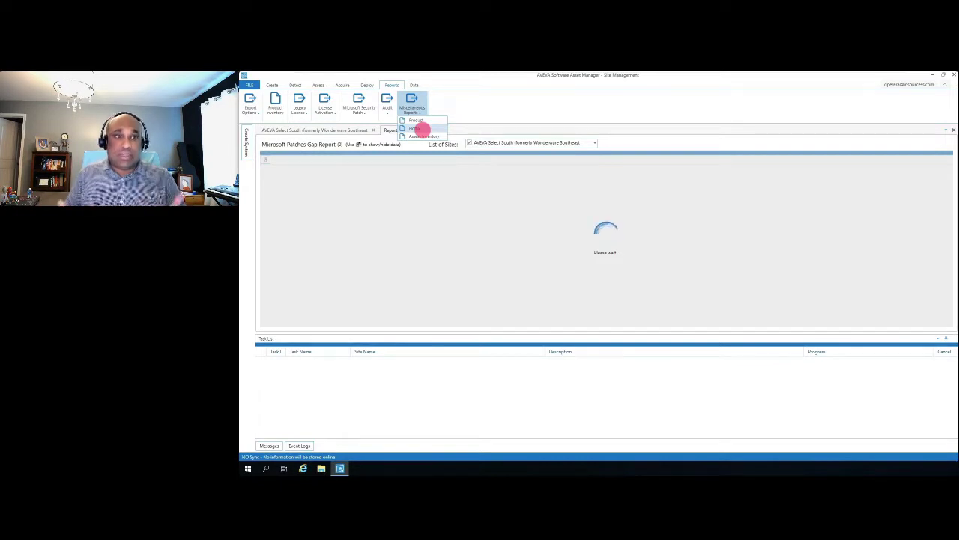
left_click(477, 109)
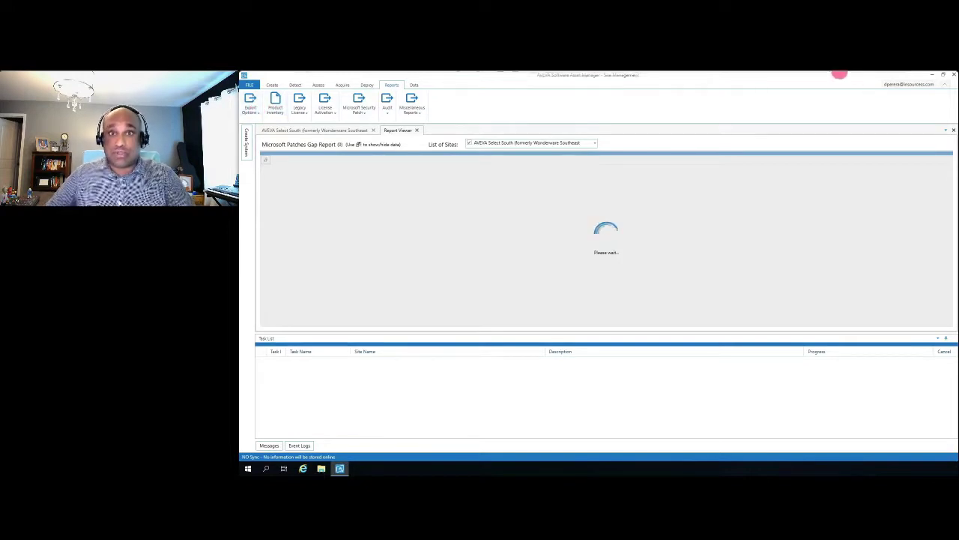
mouse_move(832, 75)
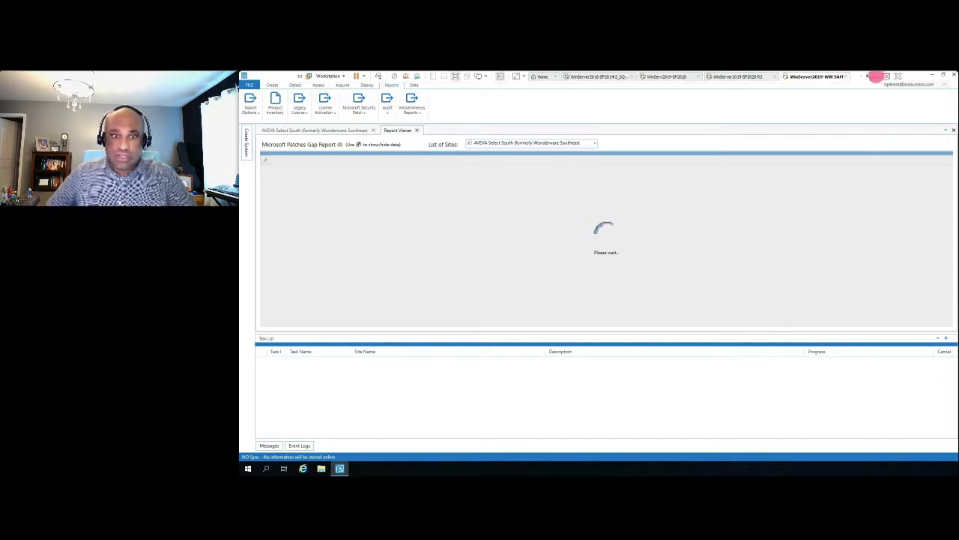